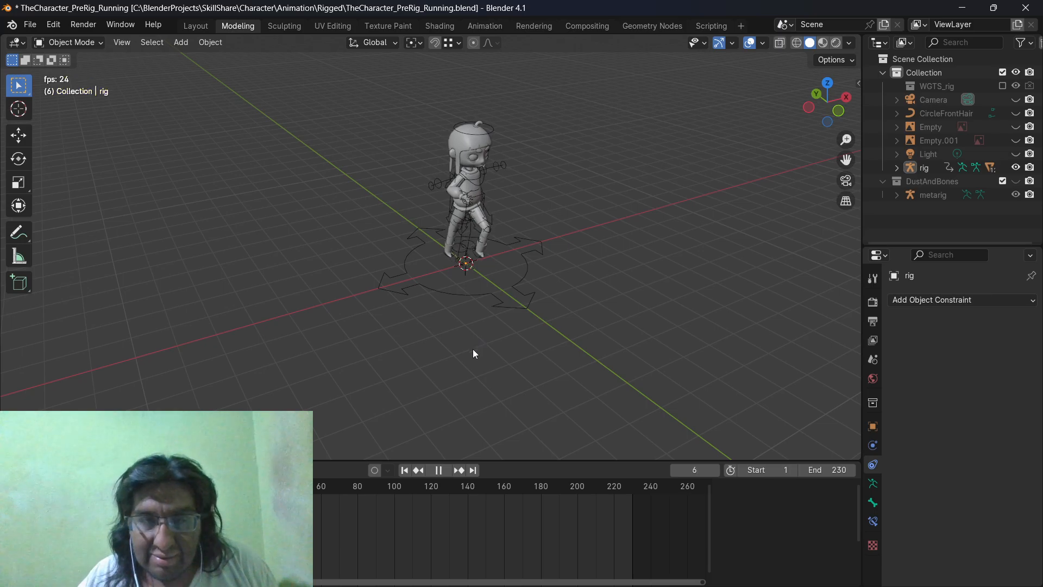
Stop playback at the first frame and duplicate all of the rig's keyframes, placing the copies from frame 240 onward
{"action": "left_click", "coordinate": [404, 470]}
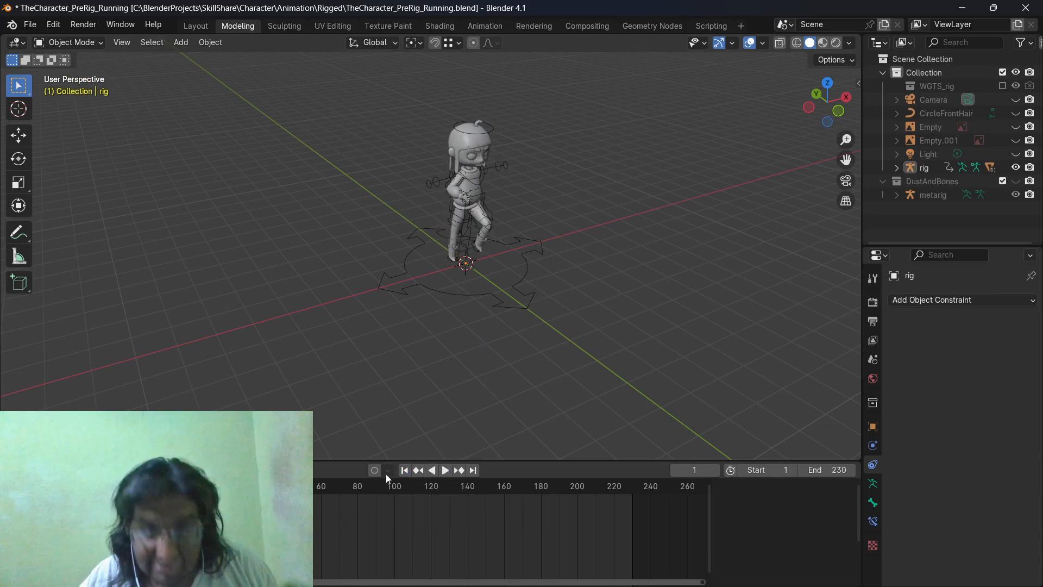
{"action": "left_click", "coordinate": [464, 297]}
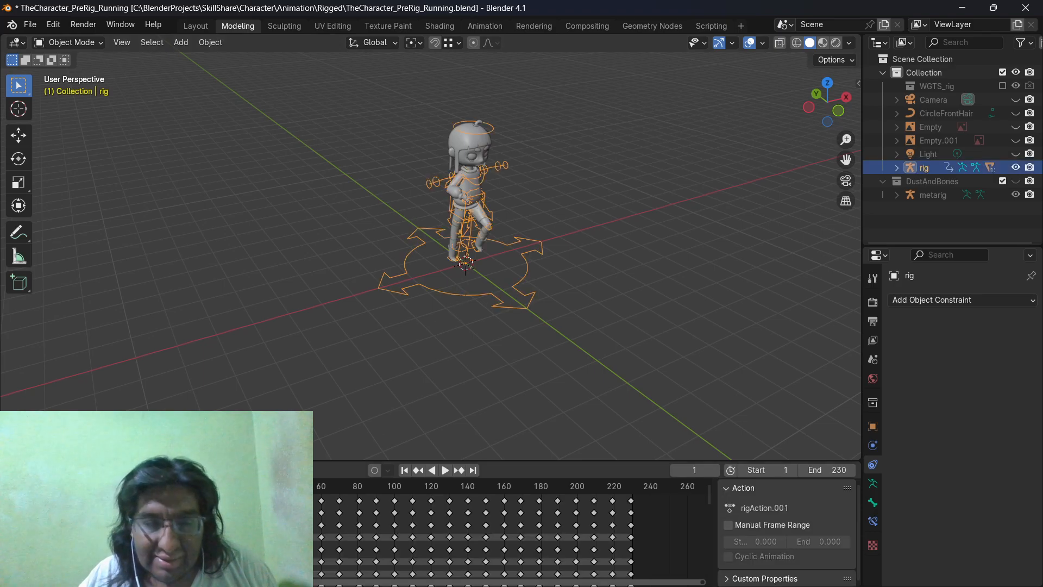
{"action": "key", "text": "a"}
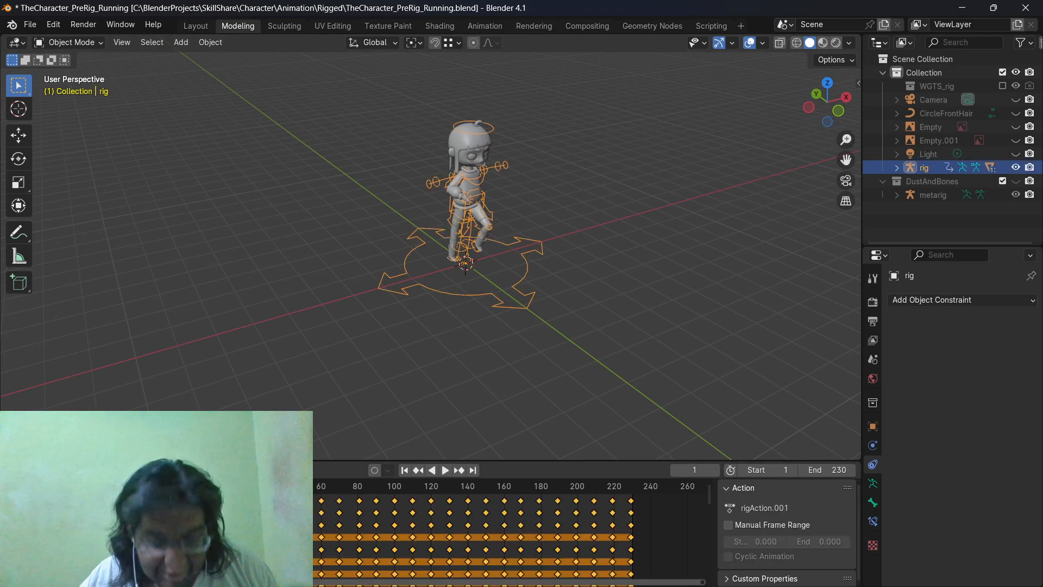
{"action": "key", "text": "g"}
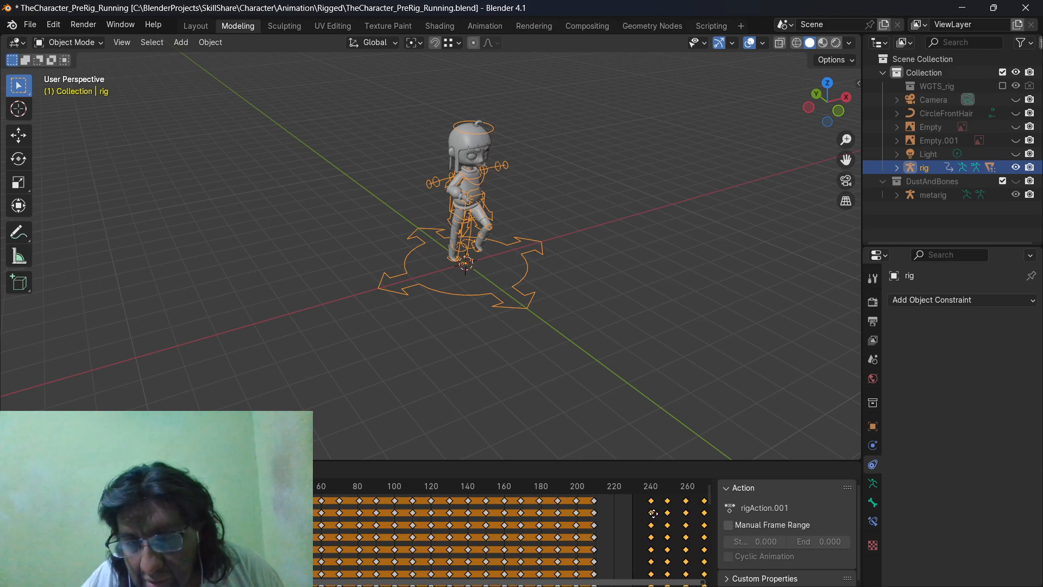
{"action": "left_click", "coordinate": [651, 513]}
{"action": "middle_click_drag", "start_coordinate": [608, 539], "coordinate": [693, 557]}
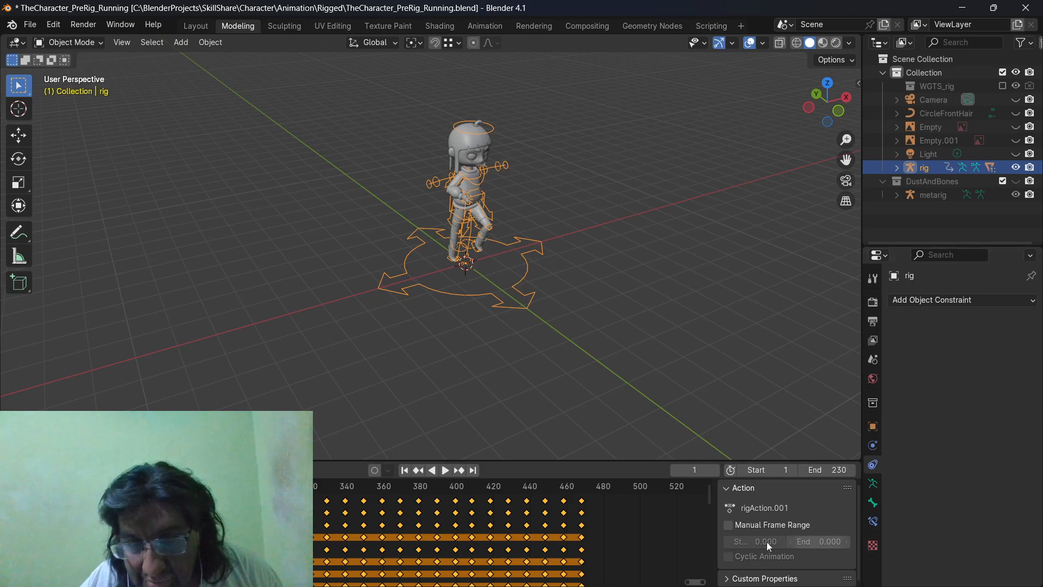
Set the animation's end frame to 470
{"action": "left_click", "coordinate": [833, 470]}
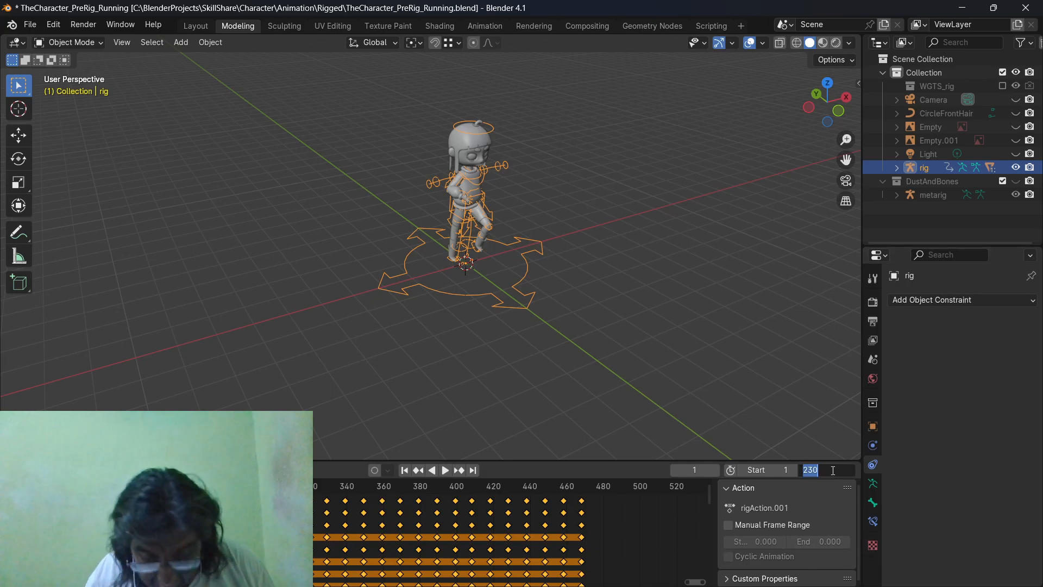
{"action": "type", "text": "470"}
{"action": "key", "text": "Return"}
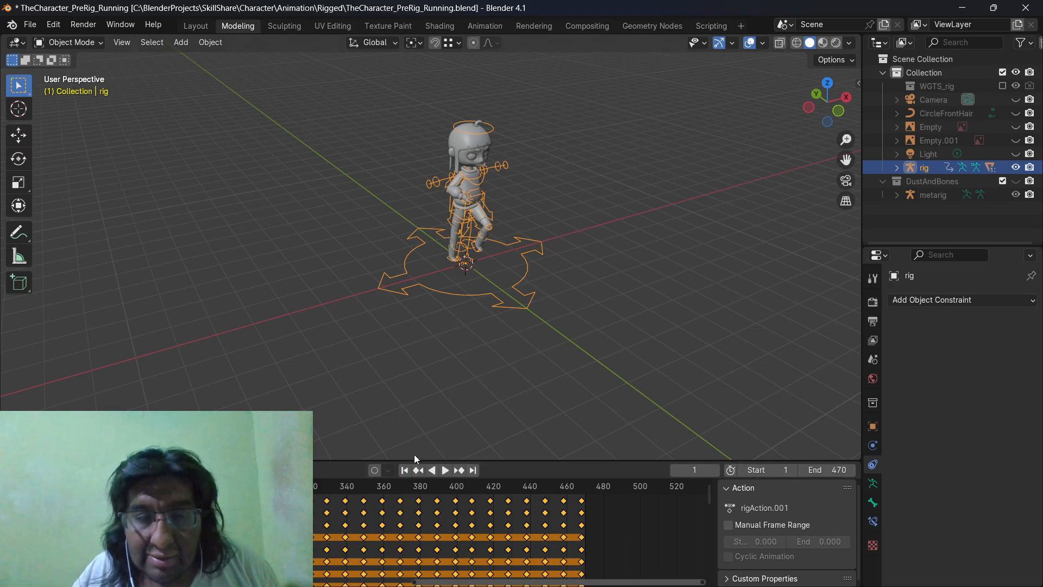
Add a plane mesh under the character and scale it up into a large floor extending well beyond the rig
{"action": "left_click", "coordinate": [420, 369]}
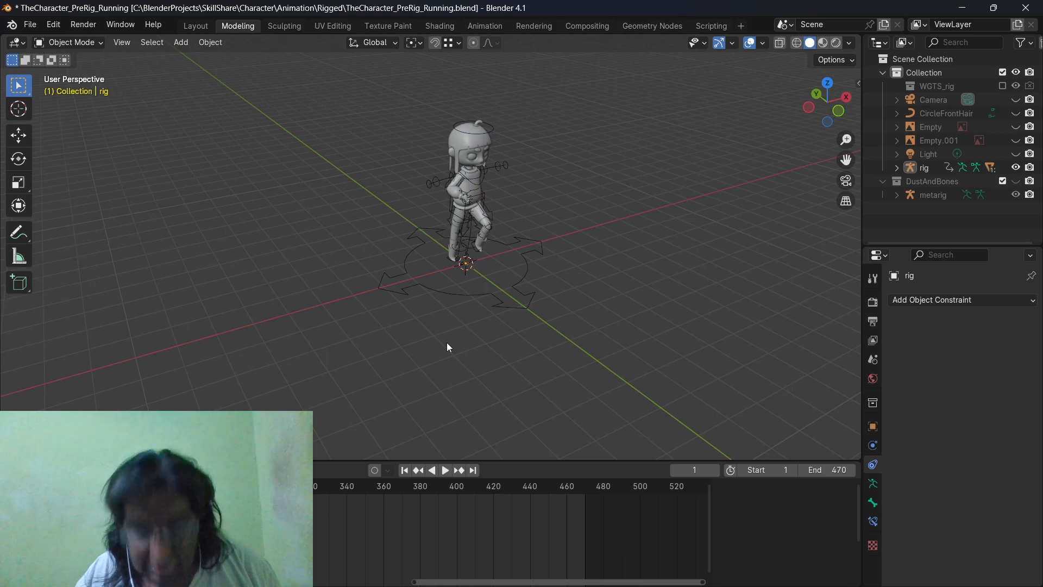
{"action": "key", "text": "shift+a"}
{"action": "mouse_move", "coordinate": [412, 324]}
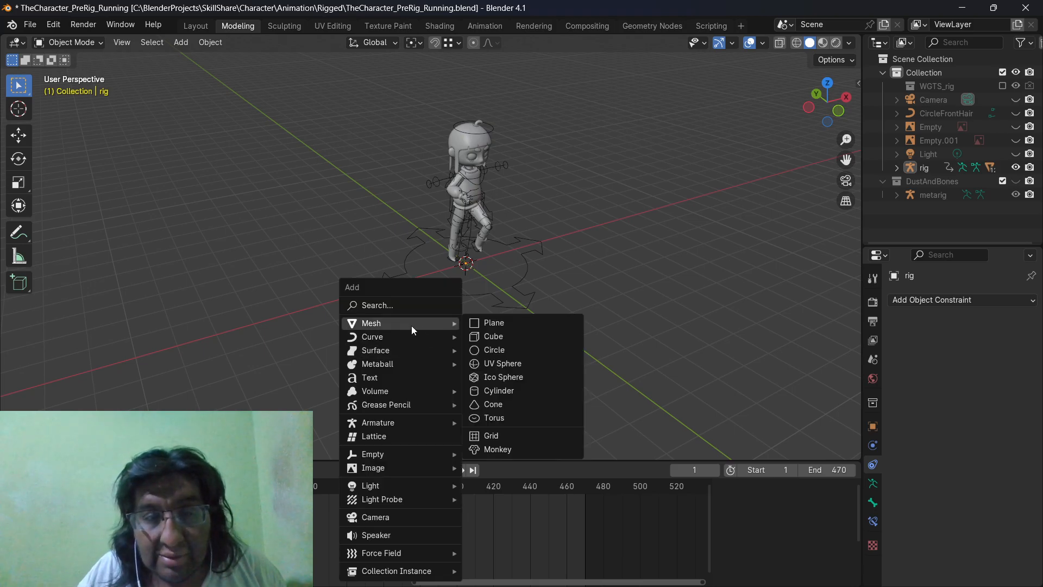
{"action": "left_click", "coordinate": [493, 324]}
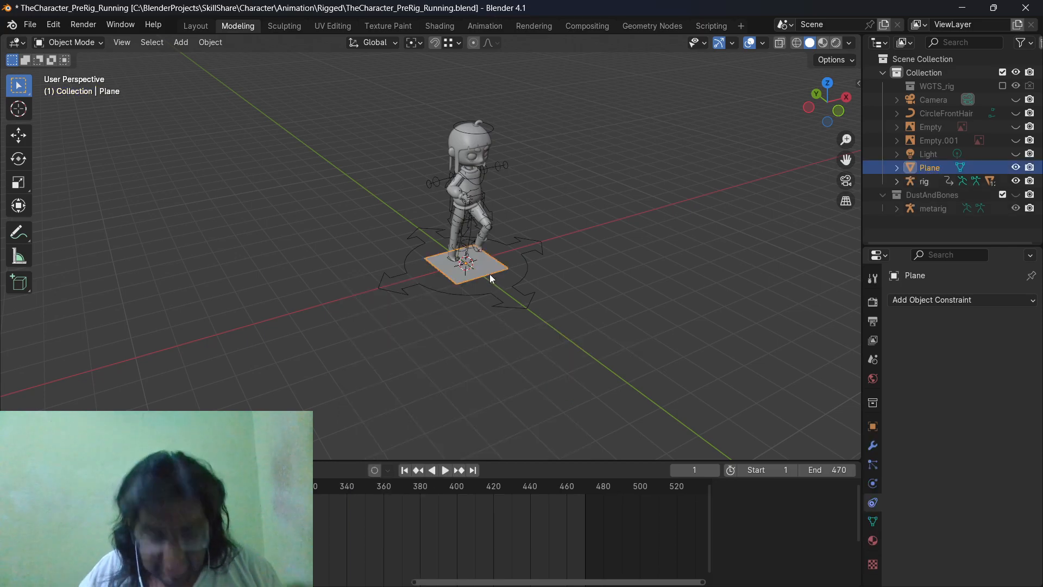
{"action": "key", "text": "s"}
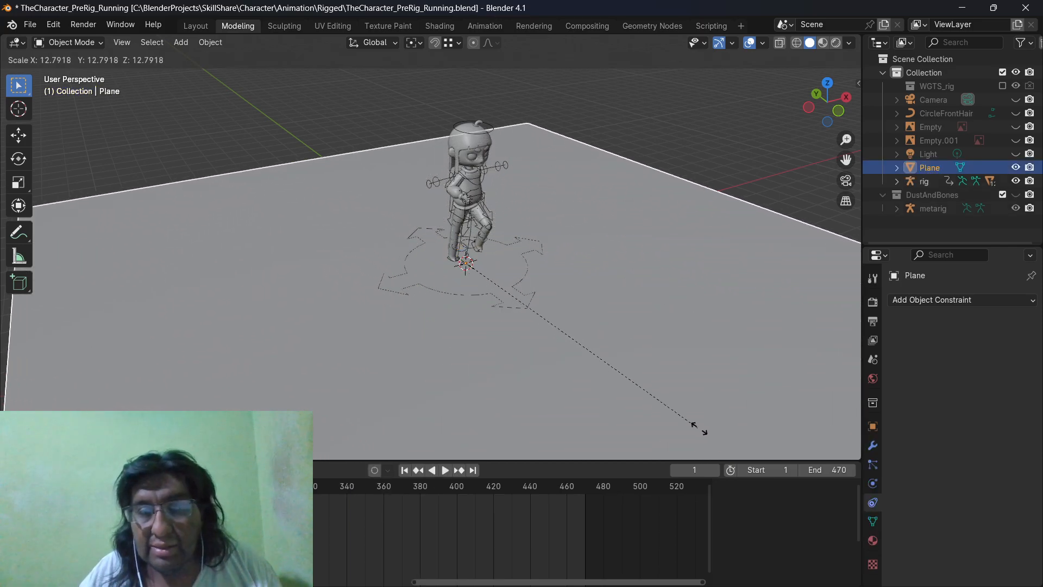
{"action": "left_click", "coordinate": [710, 2]}
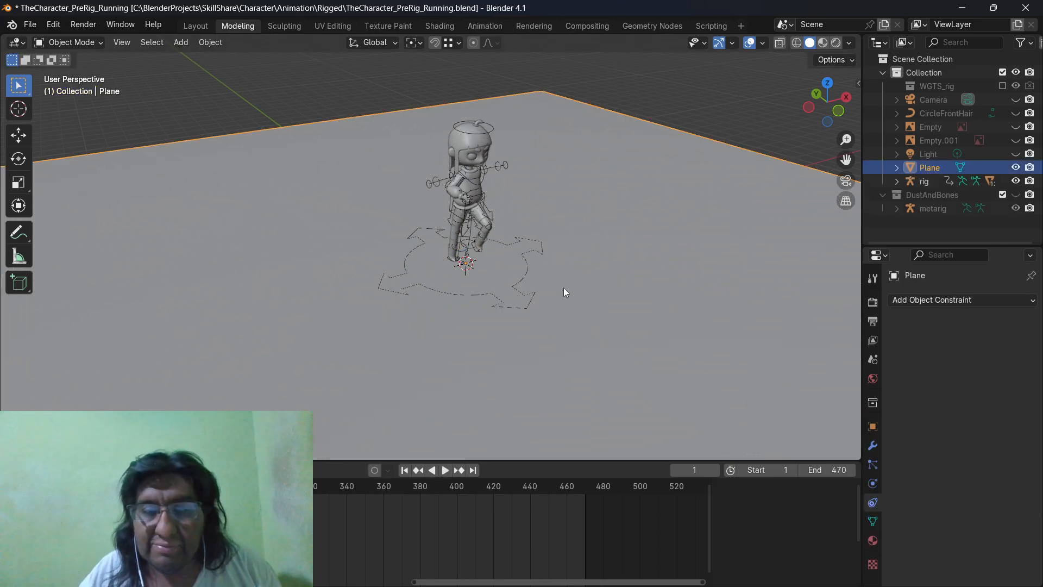
{"action": "scroll", "coordinate": [564, 297], "scroll_direction": "down", "scroll_amount": 3}
{"action": "middle_click_drag", "start_coordinate": [578, 298], "coordinate": [510, 271], "text": "shift"}
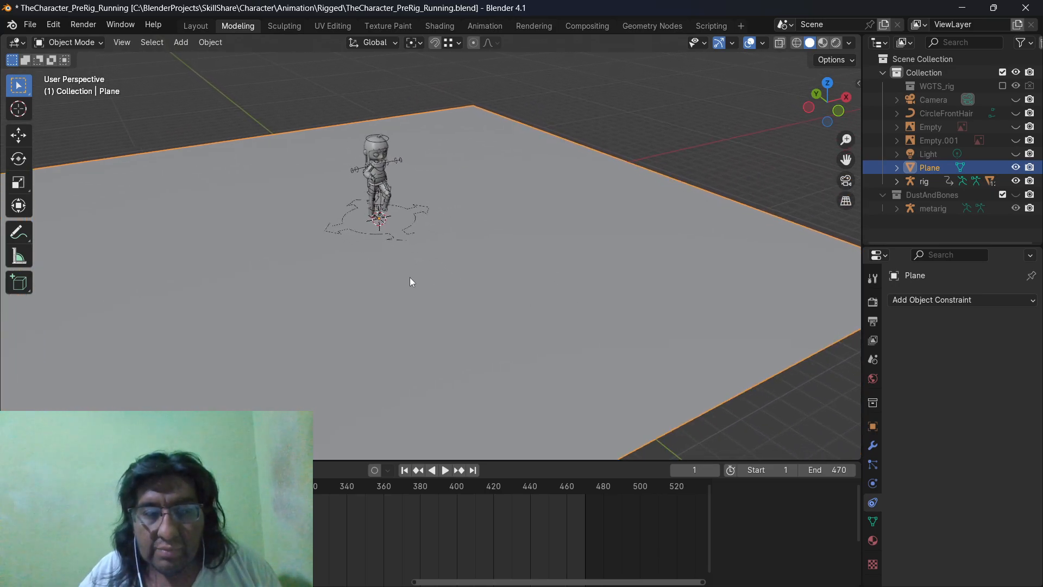
{"action": "middle_click_drag", "start_coordinate": [410, 278], "coordinate": [446, 274], "text": "shift"}
{"action": "key", "text": "s"}
{"action": "left_click", "coordinate": [464, 283]}
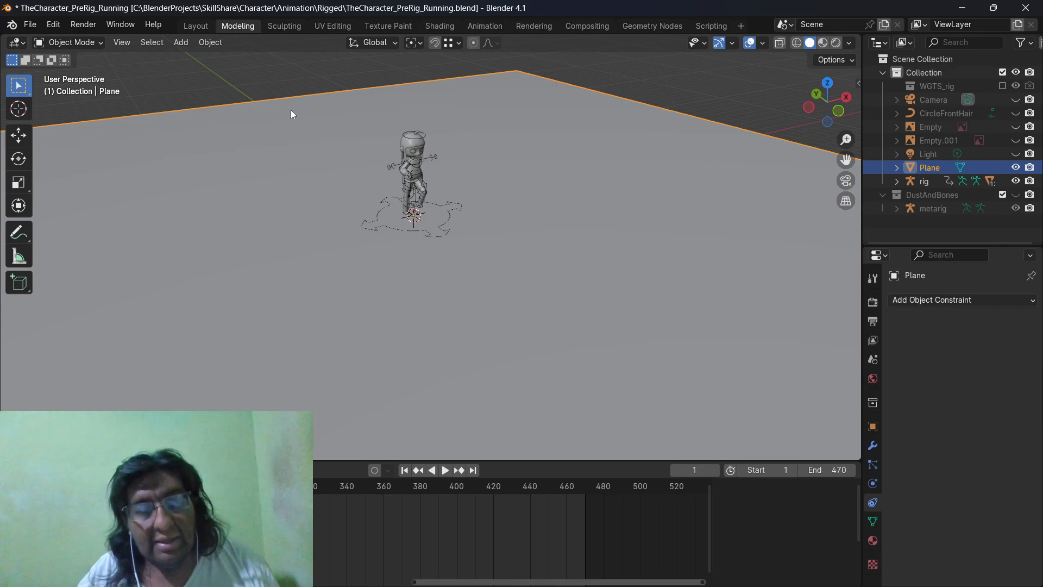
{"action": "left_click", "coordinate": [278, 86]}
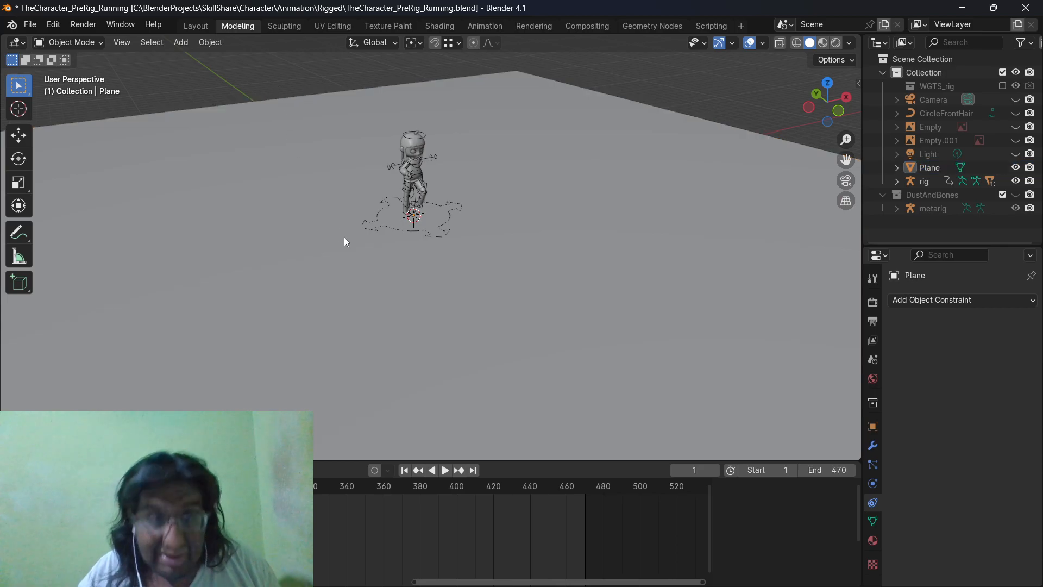
Add a path curve at the character's feet and delete all of its vertices in Edit Mode
{"action": "key", "text": "shift+a"}
{"action": "mouse_move", "coordinate": [323, 249]}
{"action": "left_click", "coordinate": [400, 310]}
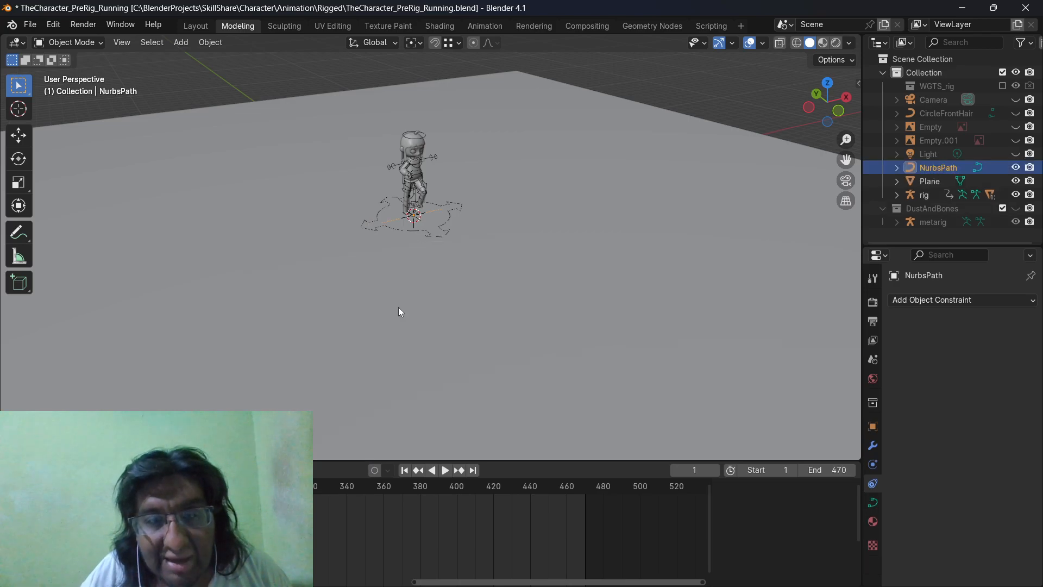
{"action": "scroll", "coordinate": [426, 279], "scroll_direction": "up", "scroll_amount": 6}
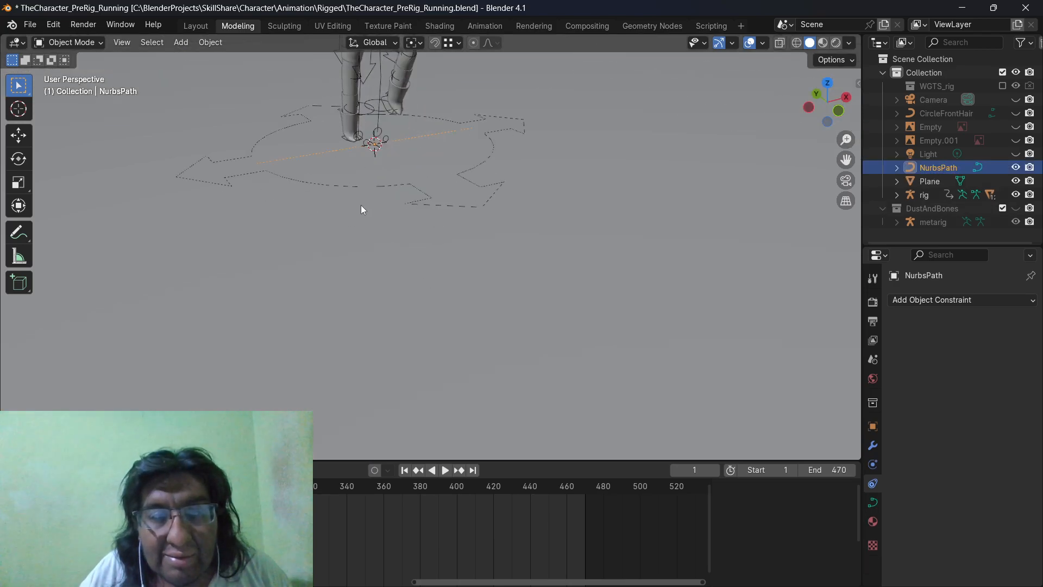
{"action": "middle_click_drag", "start_coordinate": [360, 209], "coordinate": [419, 317], "text": "shift"}
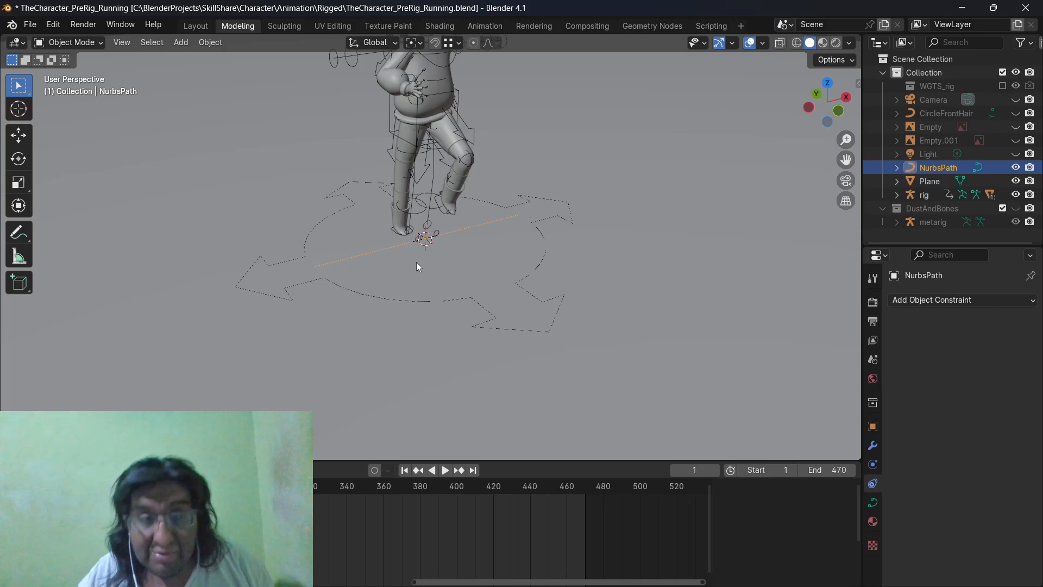
{"action": "key", "text": "Tab"}
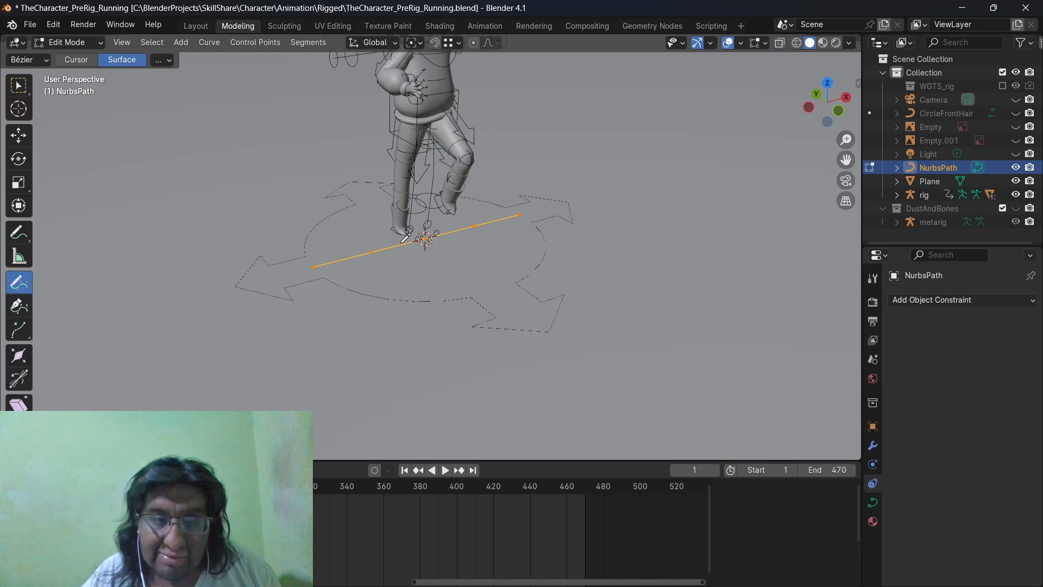
{"action": "key", "text": "x"}
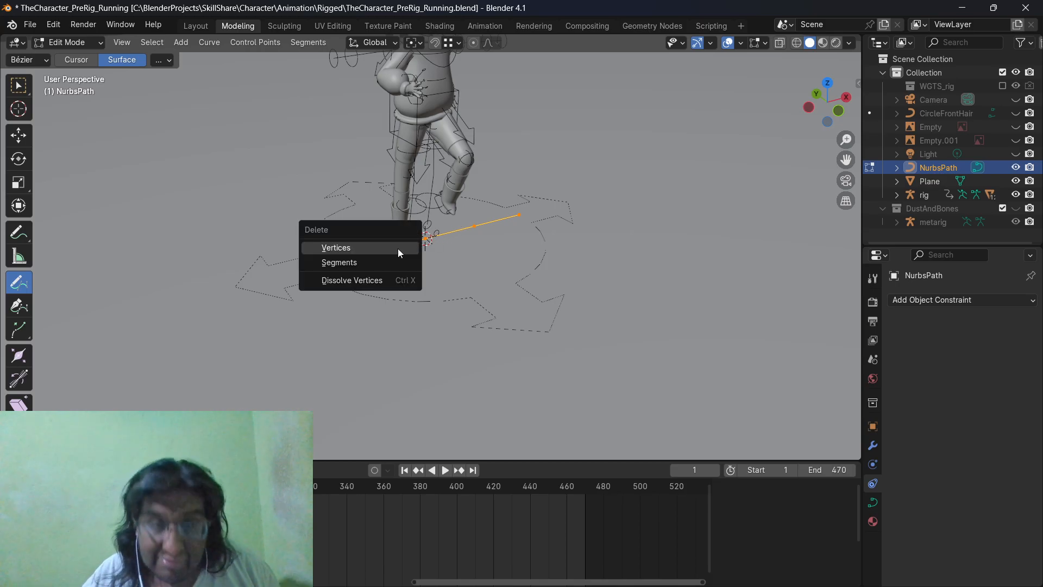
{"action": "left_click", "coordinate": [361, 245]}
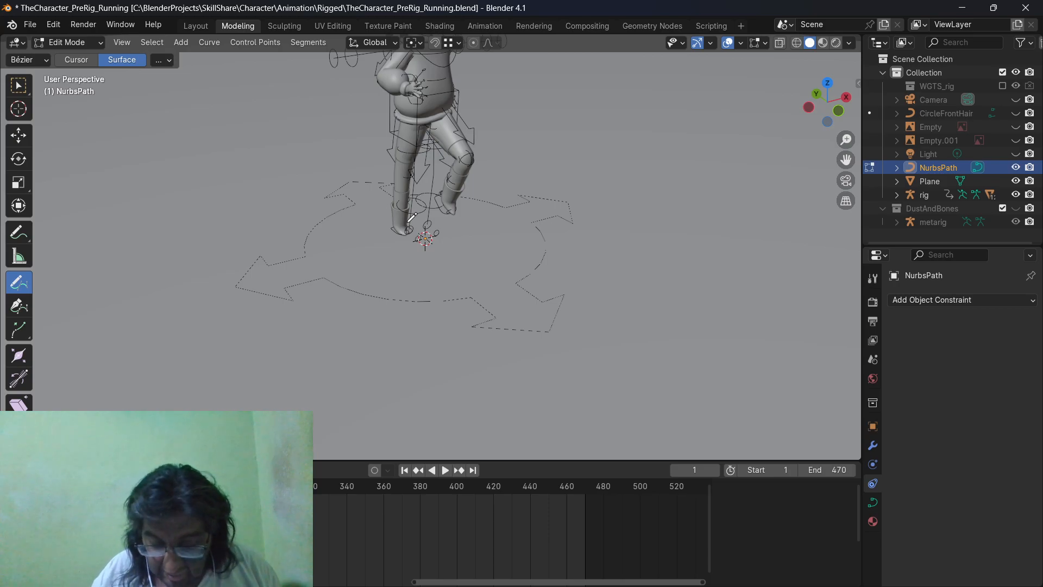
In top view, draw a freehand winding curve starting at the character's feet, looping around and ending behind the character
{"action": "key", "text": "KP_7"}
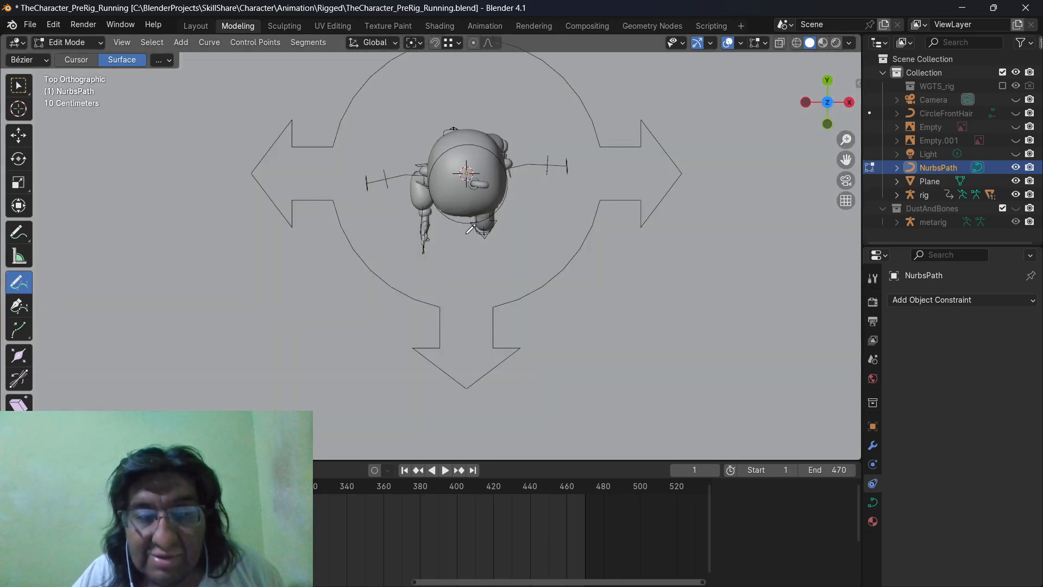
{"action": "scroll", "coordinate": [468, 228], "scroll_direction": "down", "scroll_amount": 3}
{"action": "middle_click_drag", "start_coordinate": [540, 296], "coordinate": [547, 218], "text": "shift"}
{"action": "scroll", "coordinate": [544, 222], "scroll_direction": "down", "scroll_amount": 2}
{"action": "scroll", "coordinate": [461, 201], "scroll_direction": "down", "scroll_amount": 2}
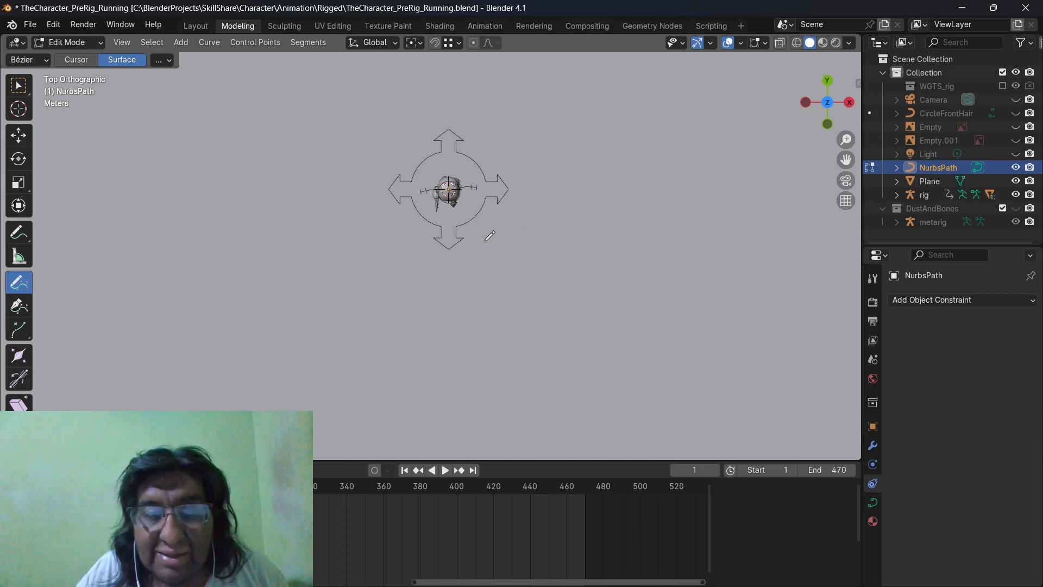
{"action": "mouse_move", "coordinate": [448, 215]}
{"action": "left_mouse_down"}
{"action": "mouse_move", "coordinate": [450, 296]}
{"action": "mouse_move", "coordinate": [264, 301]}
{"action": "mouse_move", "coordinate": [177, 217]}
{"action": "mouse_move", "coordinate": [241, 173]}
{"action": "mouse_move", "coordinate": [262, 116]}
{"action": "mouse_move", "coordinate": [231, 73]}
{"action": "mouse_move", "coordinate": [341, 83]}
{"action": "mouse_move", "coordinate": [383, 67]}
{"action": "left_mouse_up"}
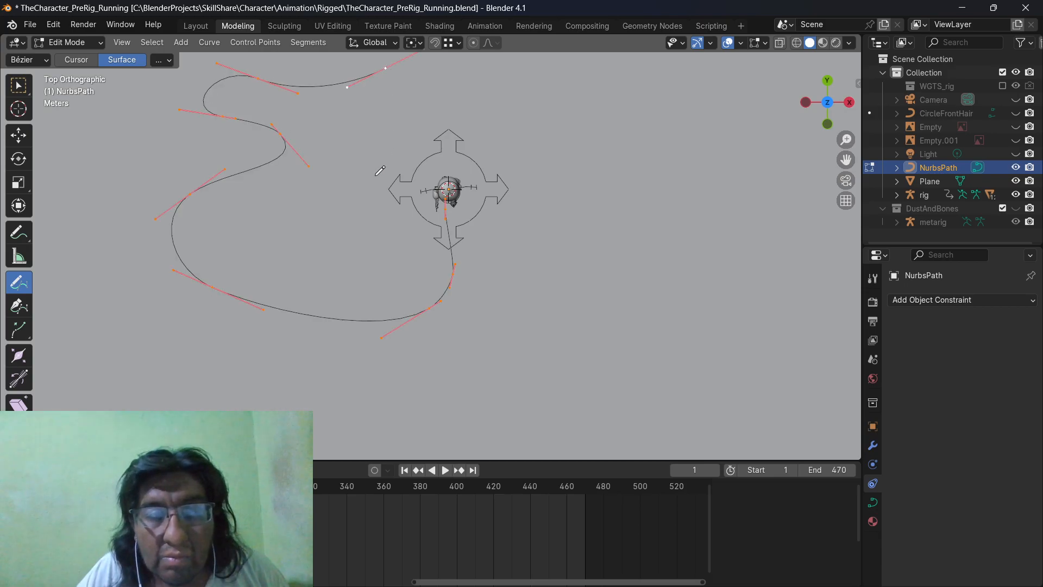
Show the curve's normals to check the direction of the drawn path, and hide them again
{"action": "scroll", "coordinate": [381, 169], "scroll_direction": "down", "scroll_amount": 3}
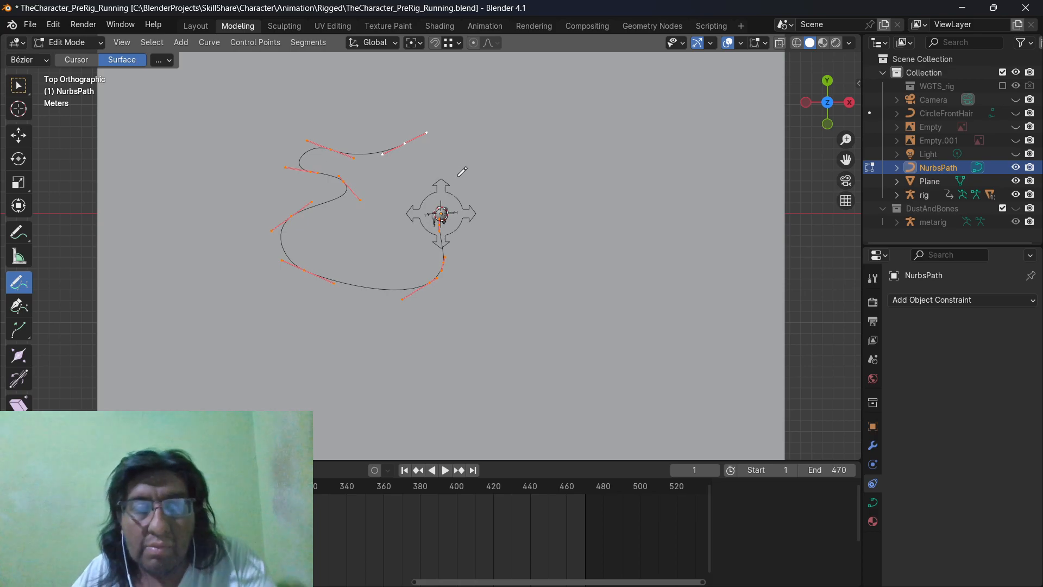
{"action": "left_click", "coordinate": [764, 44]}
{"action": "left_click", "coordinate": [695, 101]}
{"action": "scroll", "coordinate": [546, 255], "scroll_direction": "up", "scroll_amount": 5}
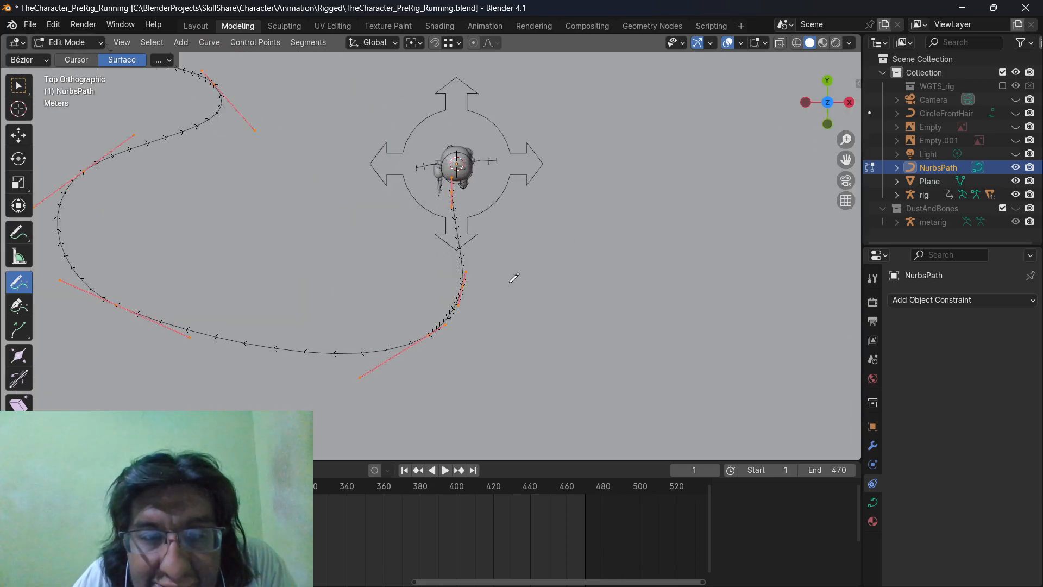
{"action": "scroll", "coordinate": [514, 278], "scroll_direction": "up", "scroll_amount": 2}
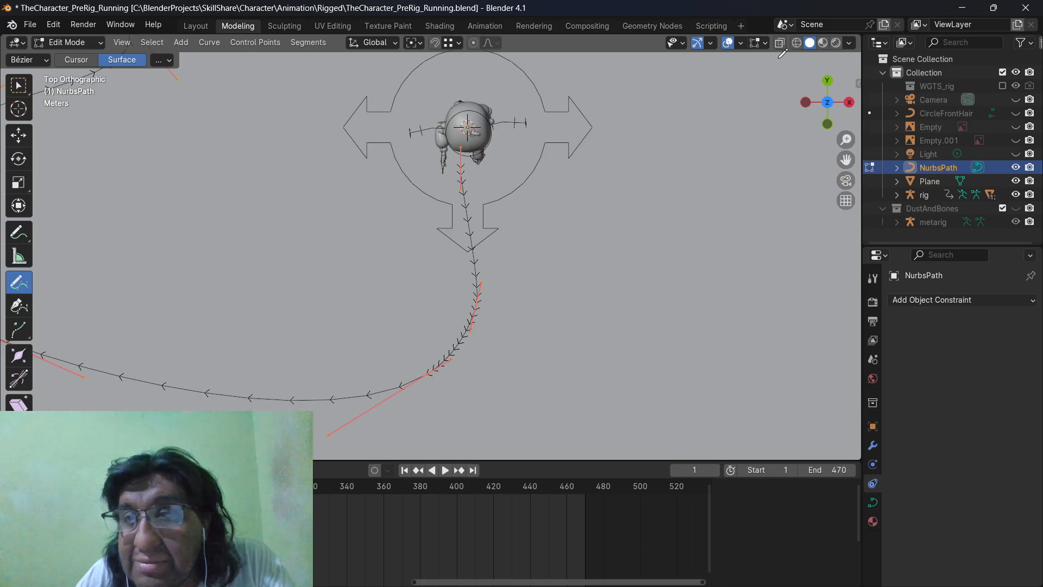
{"action": "left_click", "coordinate": [764, 43]}
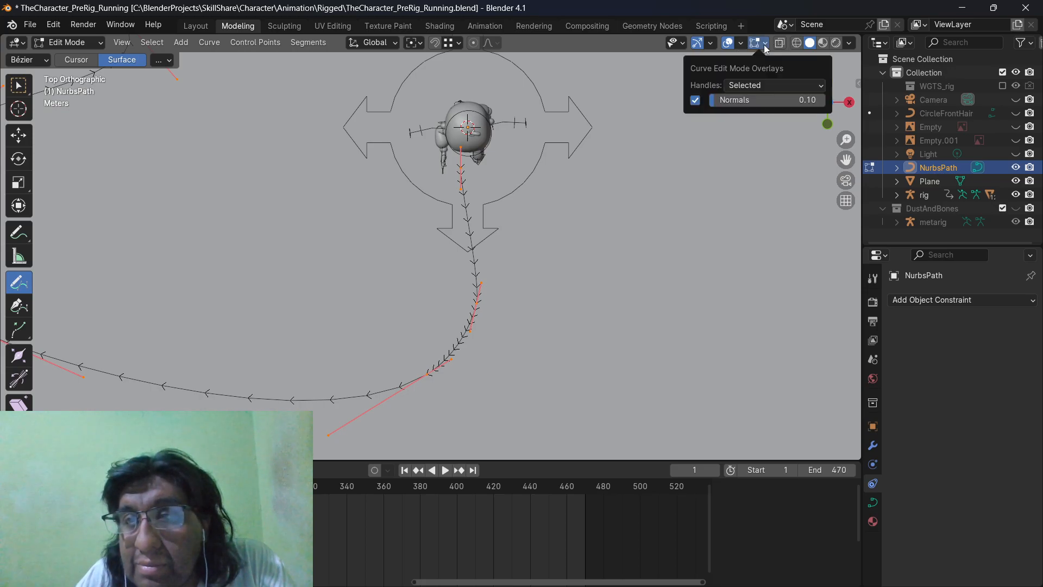
{"action": "left_click", "coordinate": [696, 100]}
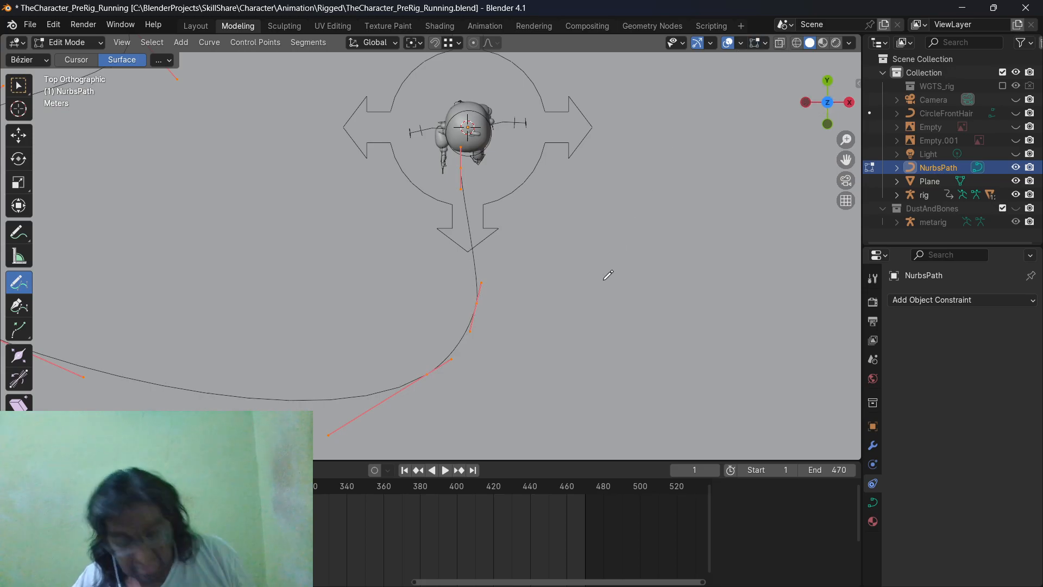
Leave Edit Mode, rename the large plane to Floor and hide it in the viewport
{"action": "key", "text": "Tab"}
{"action": "middle_click_drag", "start_coordinate": [590, 286], "coordinate": [651, 271]}
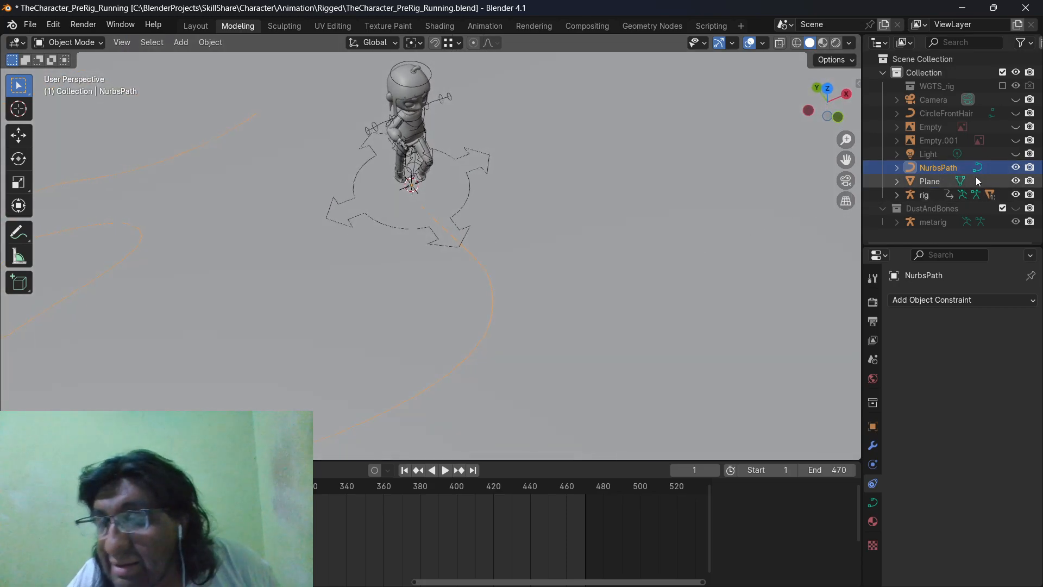
{"action": "left_click", "coordinate": [722, 284]}
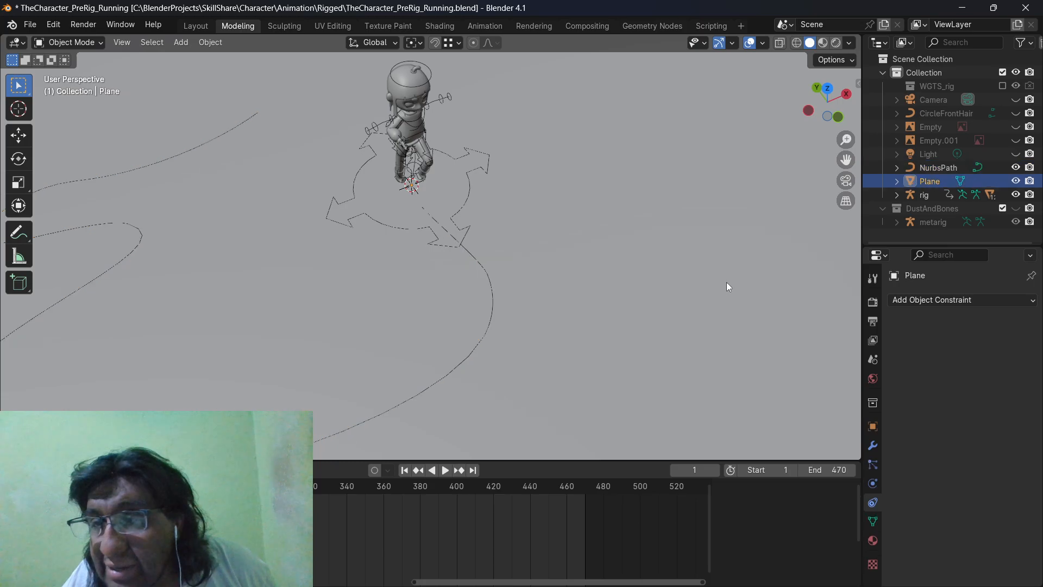
{"action": "double_click", "coordinate": [930, 180]}
{"action": "type", "text": "Floor"}
{"action": "key", "text": "Return"}
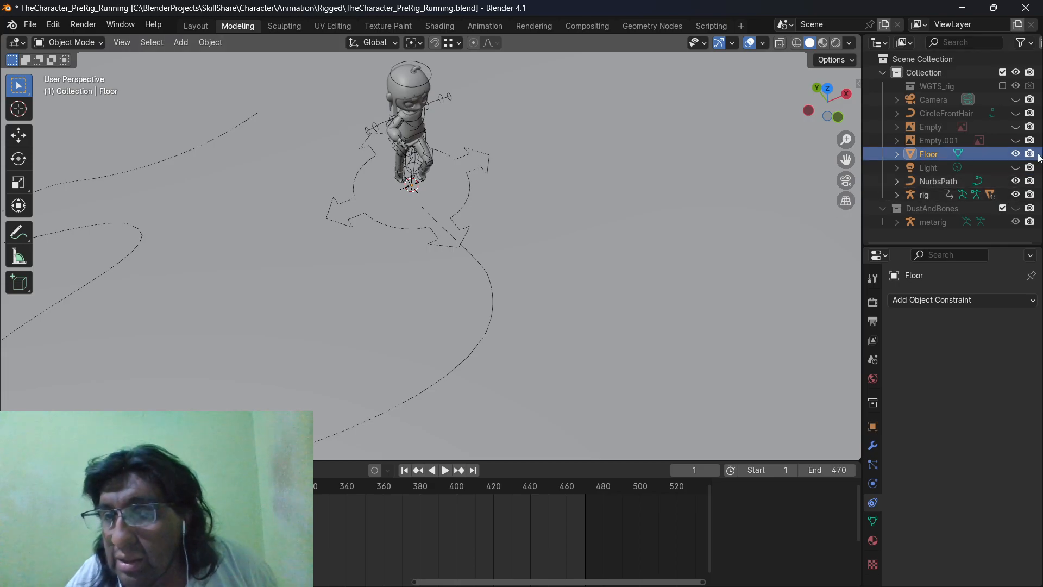
{"action": "left_click", "coordinate": [1016, 155]}
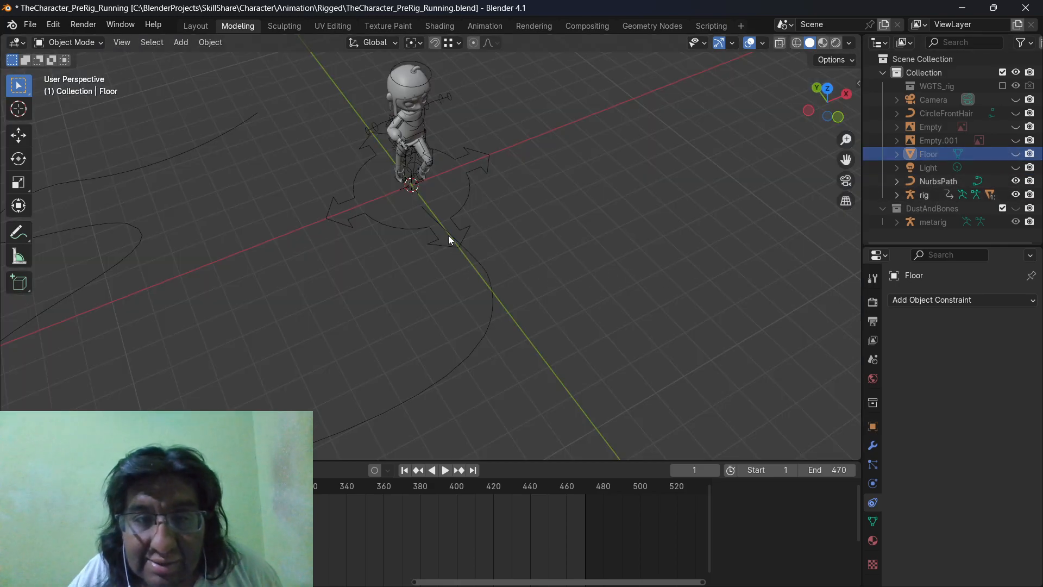
Select the character's rig and examine its keyframes around the point where the duplicated set begins
{"action": "left_click", "coordinate": [400, 227]}
{"action": "middle_click_drag", "start_coordinate": [512, 294], "coordinate": [569, 206], "text": "shift"}
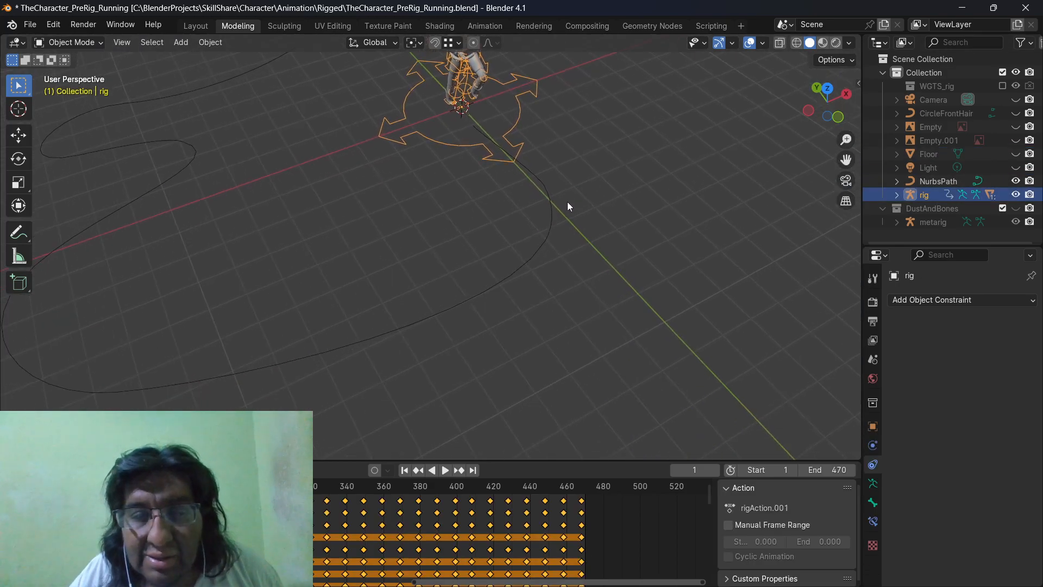
{"action": "middle_click_drag", "start_coordinate": [335, 524], "coordinate": [602, 580]}
{"action": "middle_click_drag", "start_coordinate": [226, 561], "coordinate": [401, 561]}
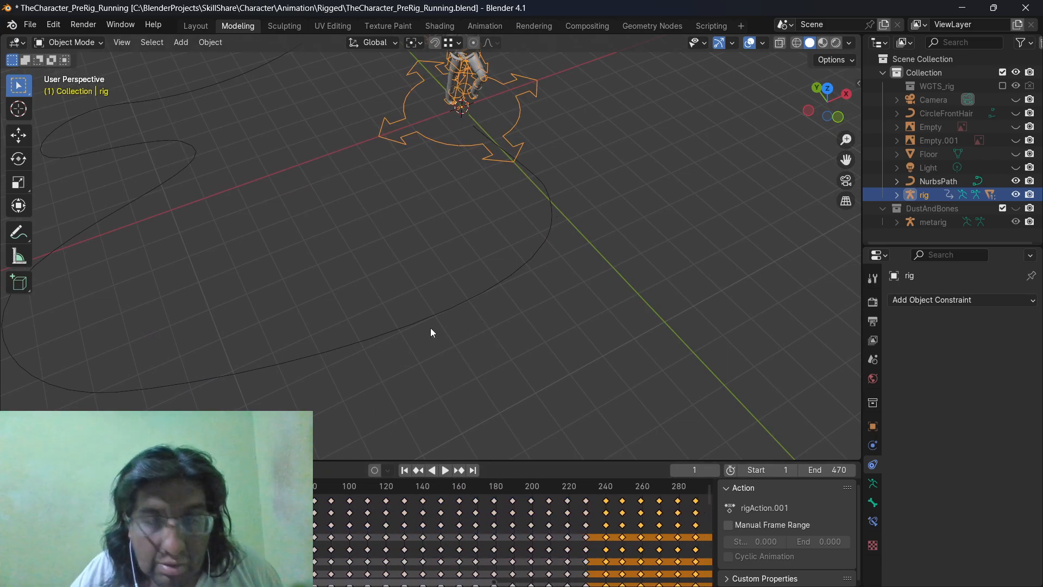
Parent the rig to the NurbsPath curve with a Path Constraint and play the animation briefly to test it
{"action": "left_click", "coordinate": [525, 267], "text": "shift"}
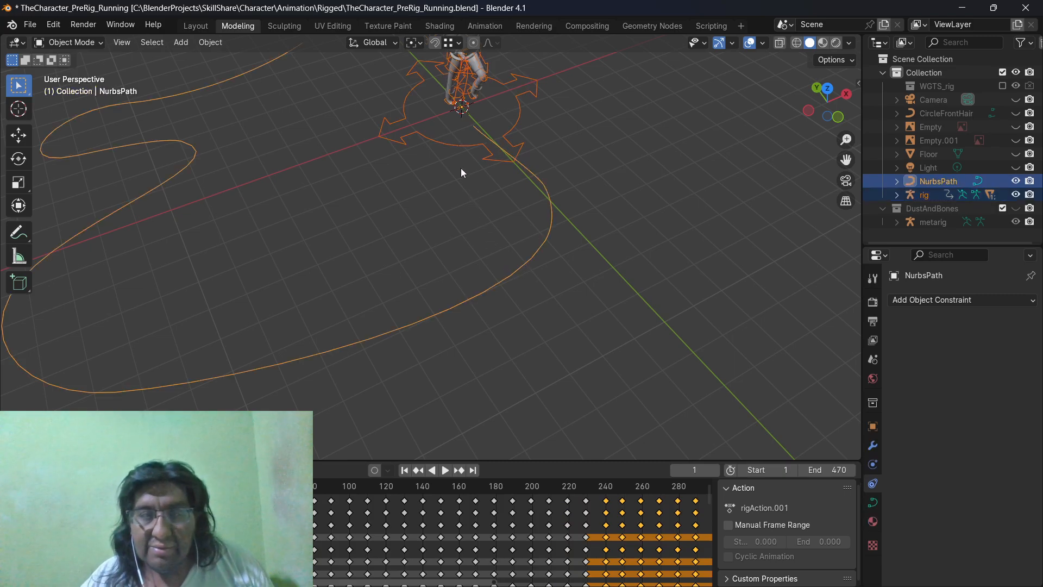
{"action": "left_click", "coordinate": [456, 144]}
{"action": "left_click", "coordinate": [535, 261], "text": "shift"}
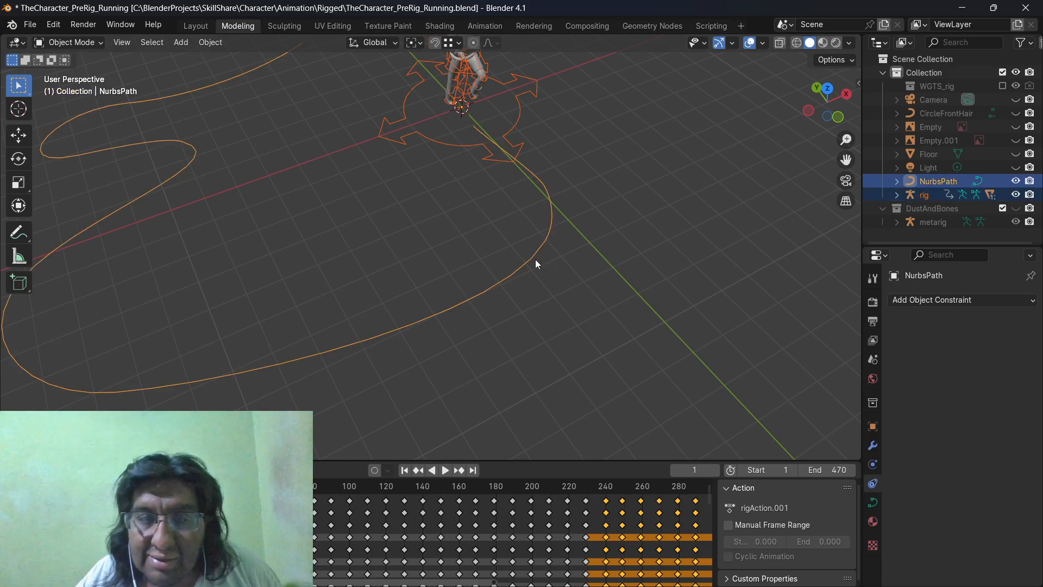
{"action": "key", "text": "ctrl+p"}
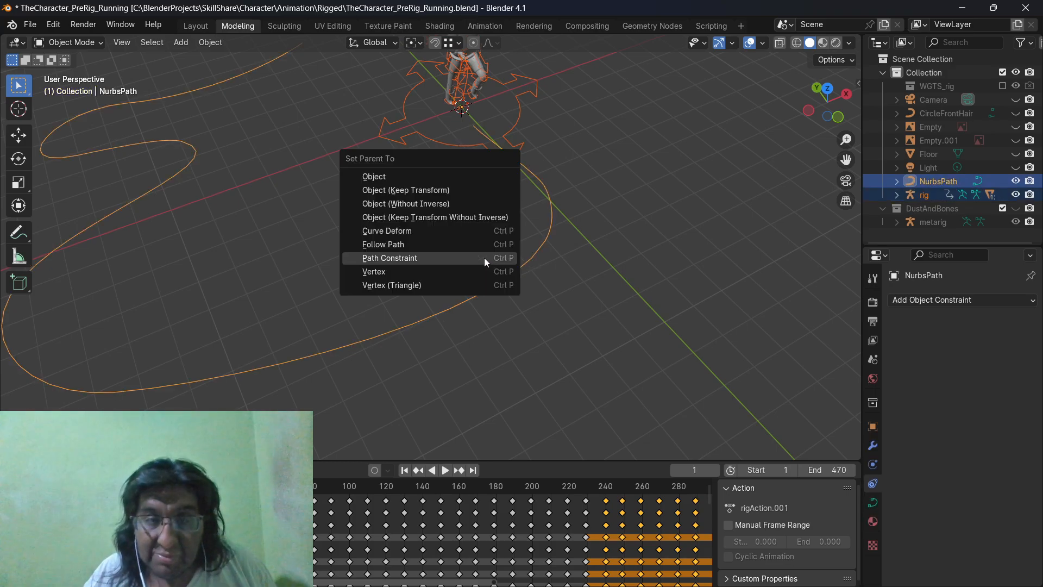
{"action": "left_click", "coordinate": [485, 259]}
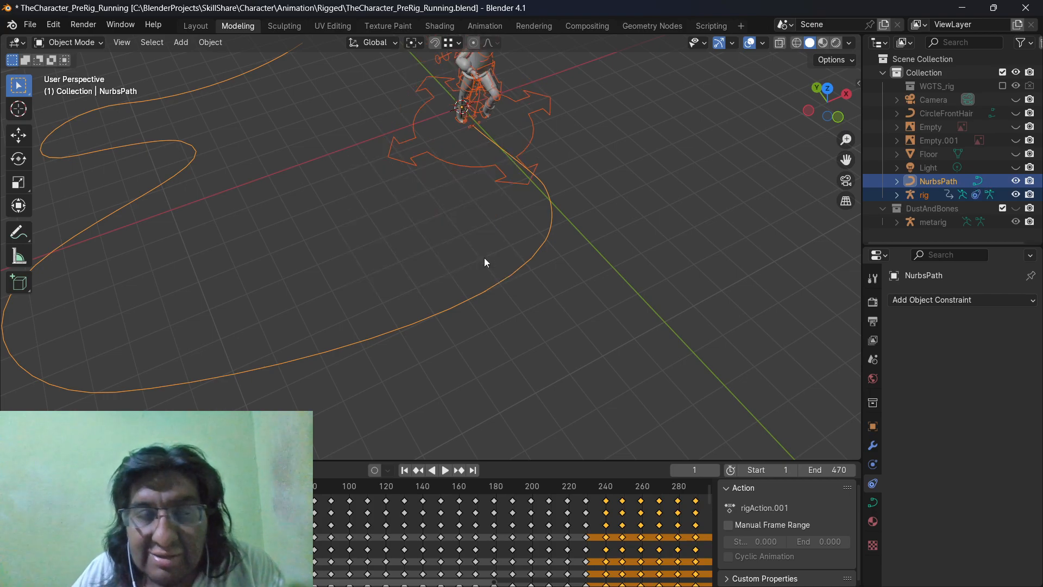
{"action": "key", "text": "space"}
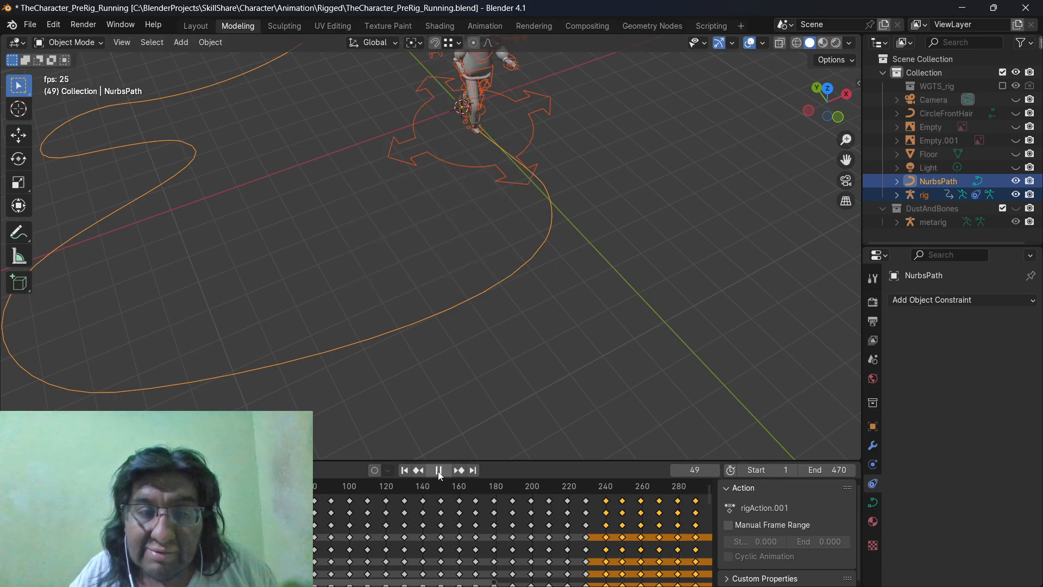
{"action": "left_click", "coordinate": [439, 470]}
Select the curve alone and set its Path Animation length to 470 frames
{"action": "middle_click_drag", "start_coordinate": [484, 334], "coordinate": [595, 328]}
{"action": "left_click", "coordinate": [600, 335]}
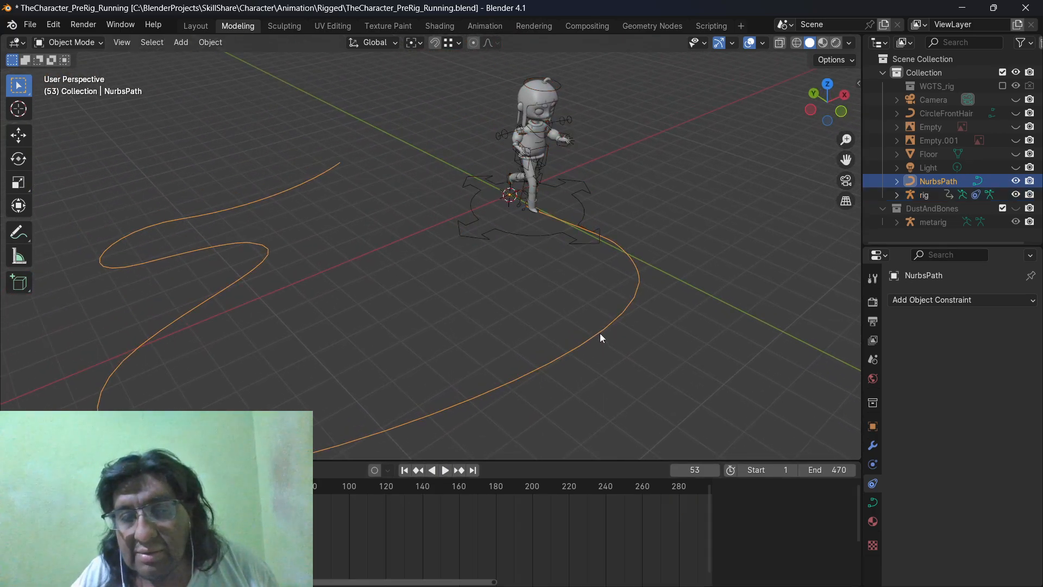
{"action": "left_click", "coordinate": [873, 501]}
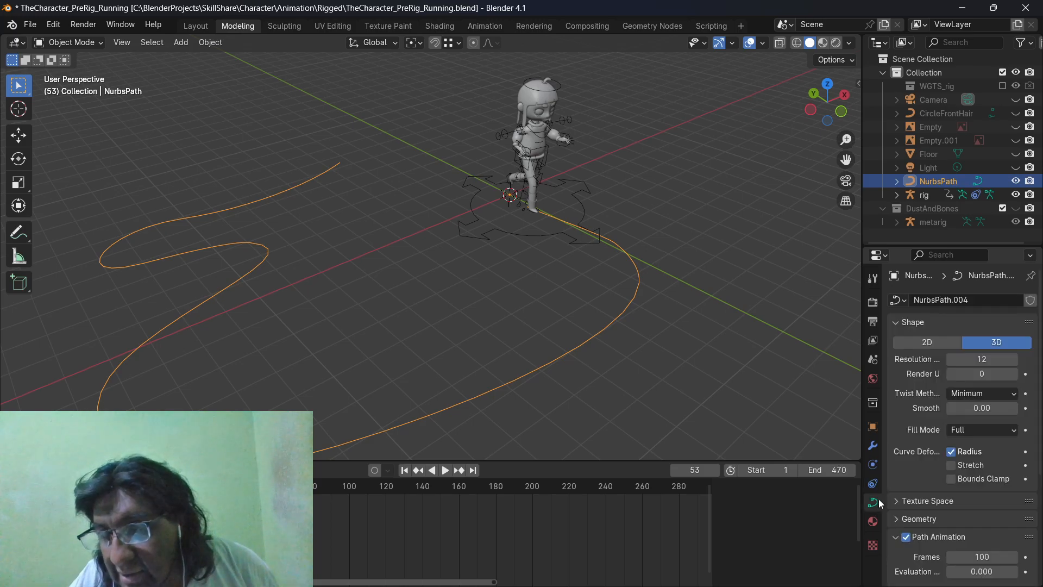
{"action": "scroll", "coordinate": [962, 481], "scroll_direction": "down", "scroll_amount": 4}
{"action": "scroll", "coordinate": [899, 449], "scroll_direction": "down", "scroll_amount": 1}
{"action": "scroll", "coordinate": [921, 459], "scroll_direction": "down", "scroll_amount": 1}
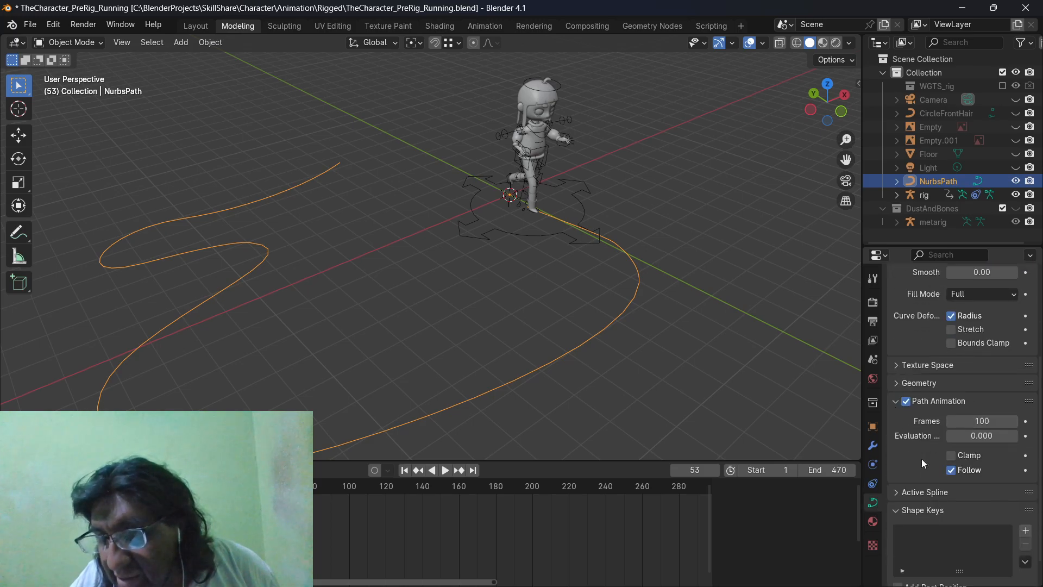
{"action": "left_click", "coordinate": [982, 421]}
{"action": "type", "text": "47"}
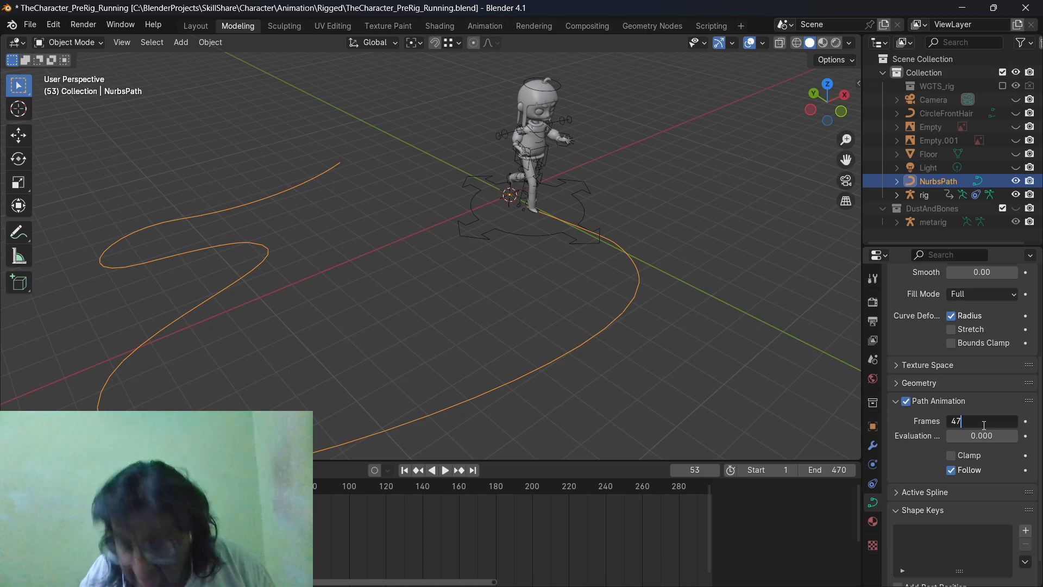
{"action": "type", "text": "0"}
{"action": "key", "text": "Return"}
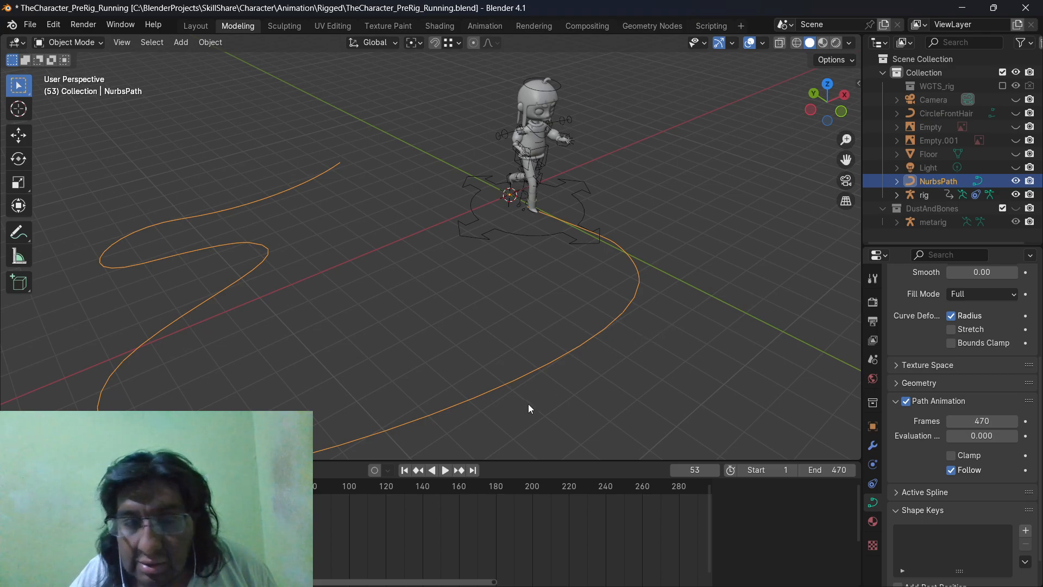
Play the animation briefly to check the movement and return to the first frame
{"action": "left_click", "coordinate": [441, 470]}
{"action": "left_click", "coordinate": [440, 470]}
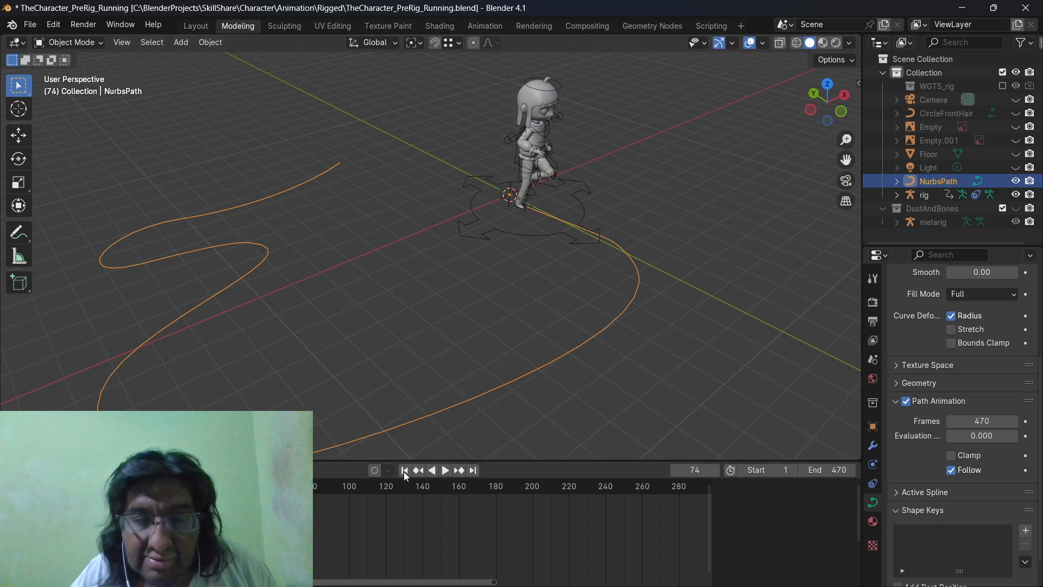
{"action": "left_click", "coordinate": [405, 470]}
Select the character's rig and enable Follow Curve in its AutoPath constraint
{"action": "left_click", "coordinate": [513, 237]}
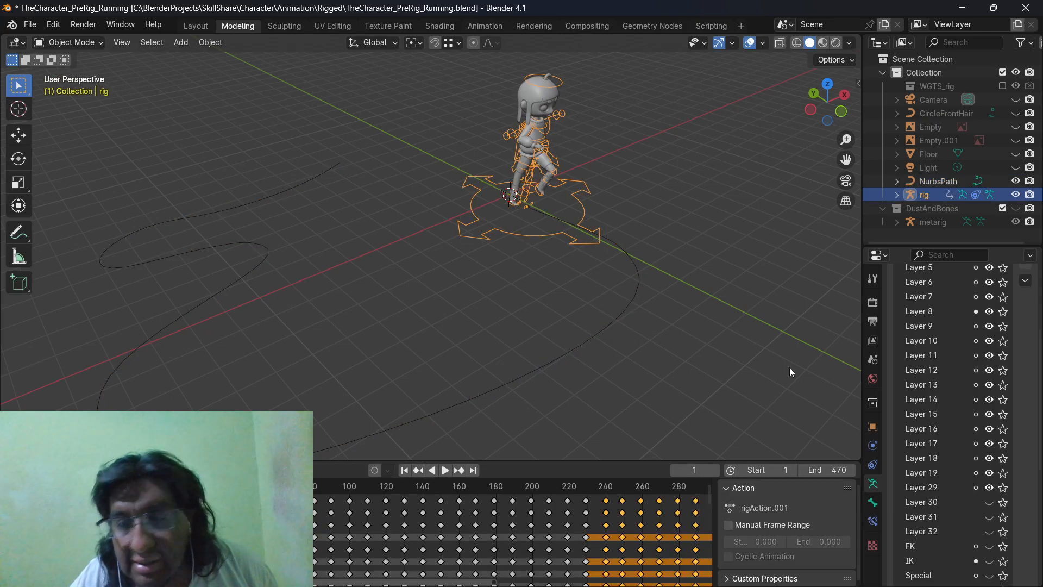
{"action": "left_click", "coordinate": [873, 465]}
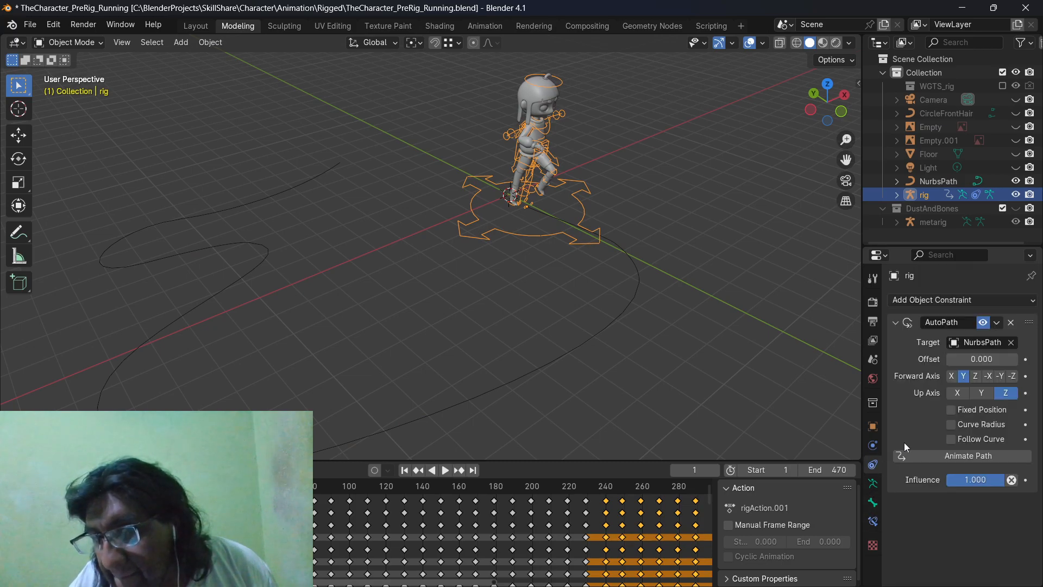
{"action": "left_click", "coordinate": [950, 439]}
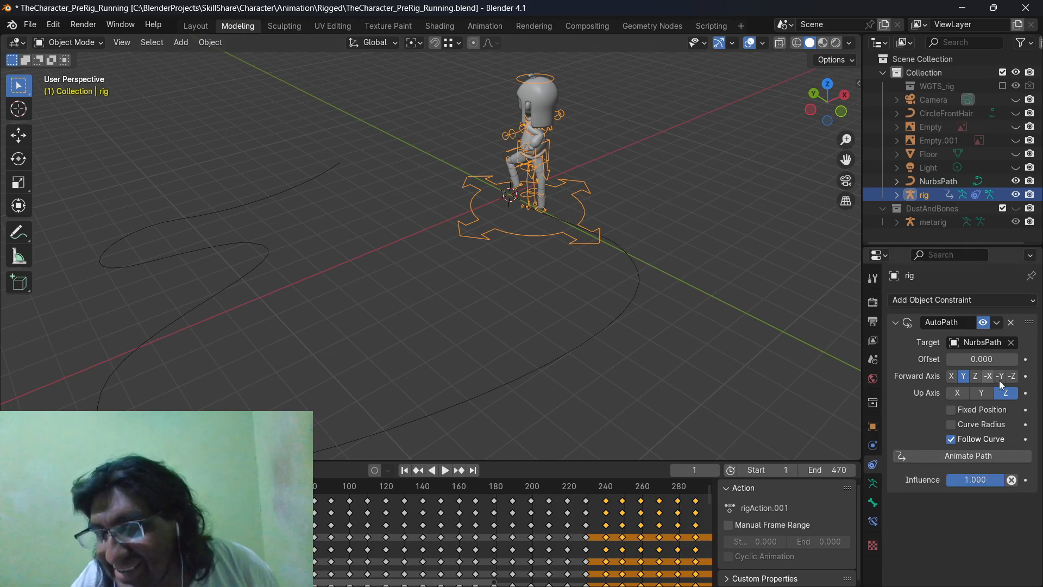
Test forward and up axes of the AutoPath constraint during playback, settling on -Y forward and Z up
{"action": "left_click", "coordinate": [1013, 378]}
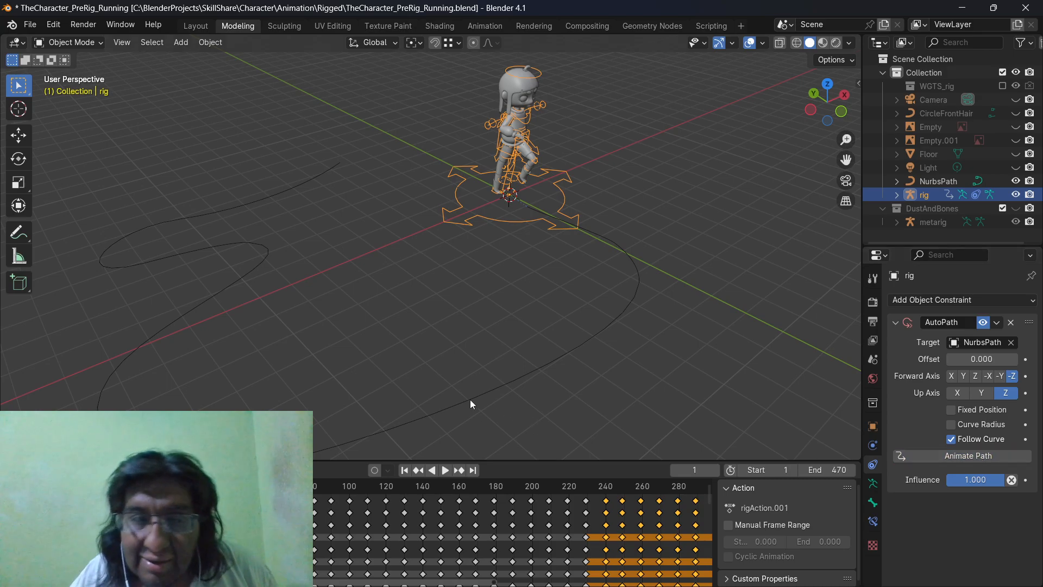
{"action": "key", "text": "space"}
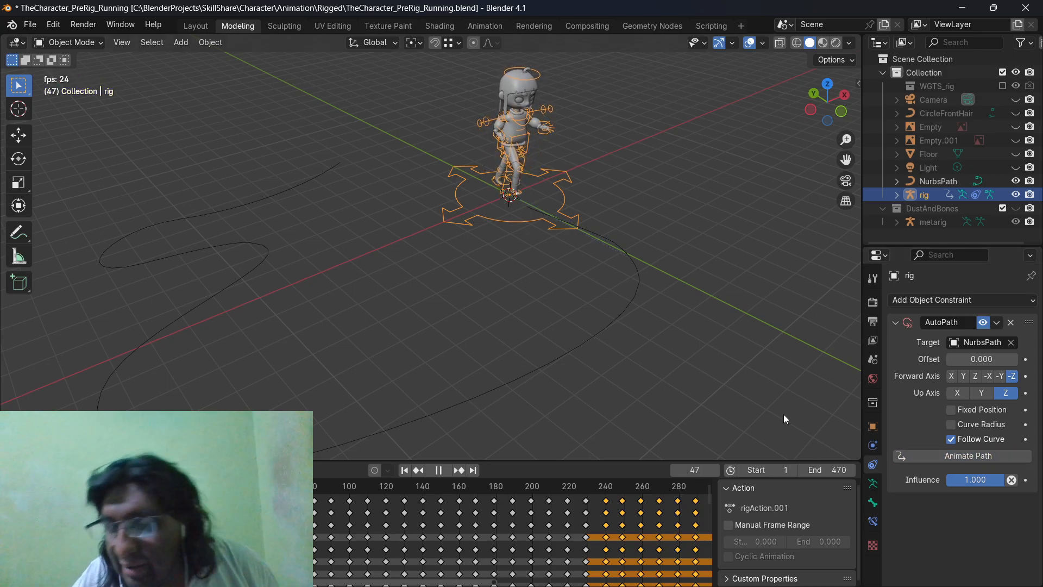
{"action": "left_click", "coordinate": [981, 393]}
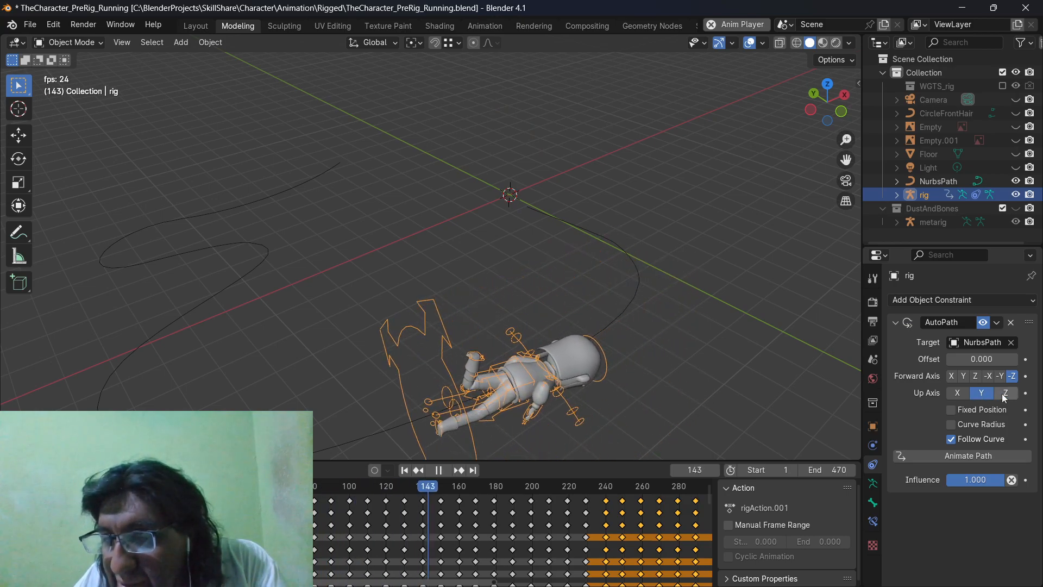
{"action": "left_click", "coordinate": [1005, 393]}
{"action": "left_click", "coordinate": [1000, 376]}
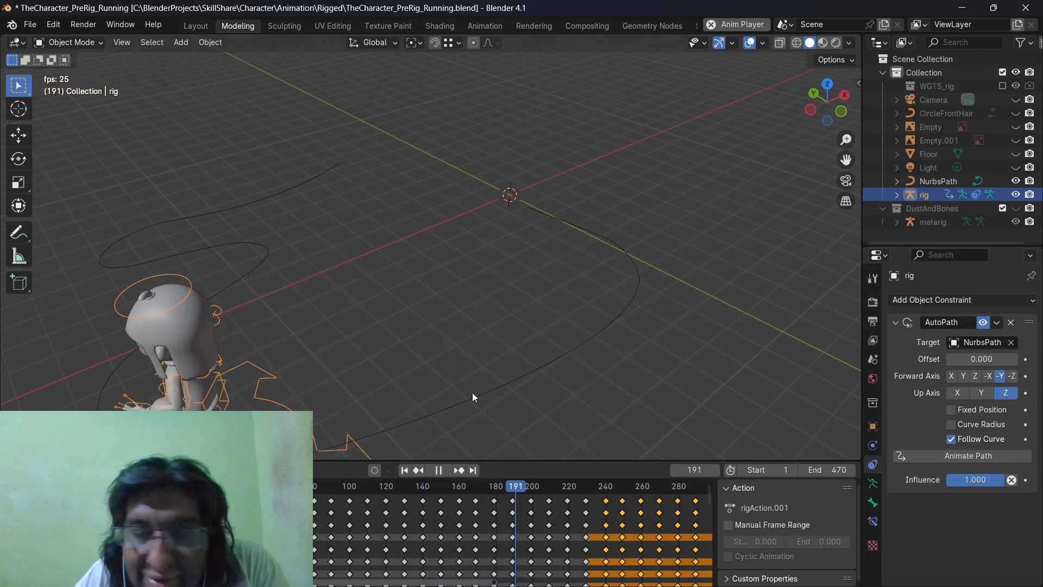
Watch the character run along the curve from a lower angle with Material Preview shading
{"action": "scroll", "coordinate": [473, 392], "scroll_direction": "down", "scroll_amount": 2}
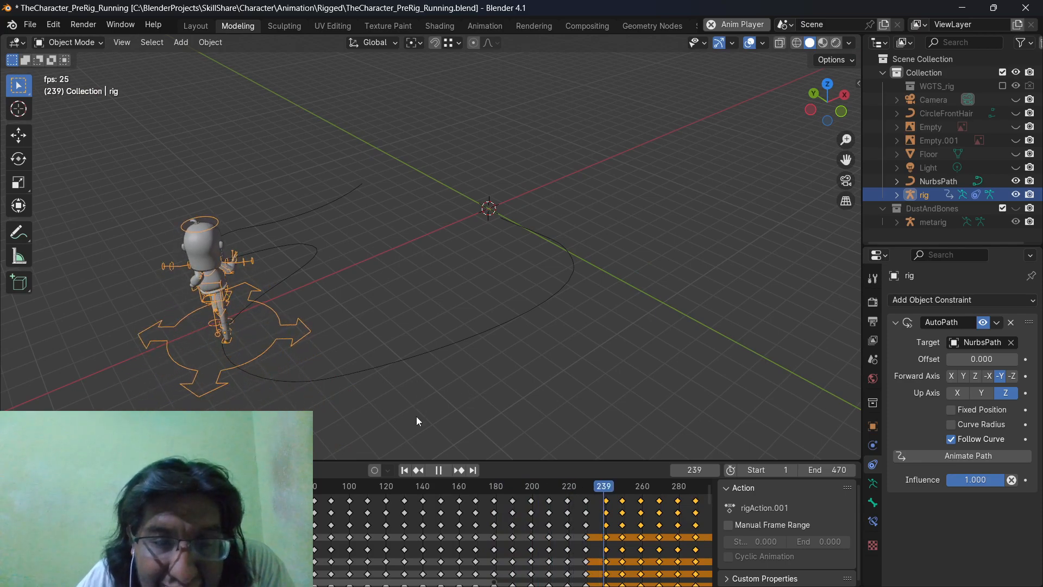
{"action": "middle_click_drag", "start_coordinate": [327, 385], "coordinate": [380, 348]}
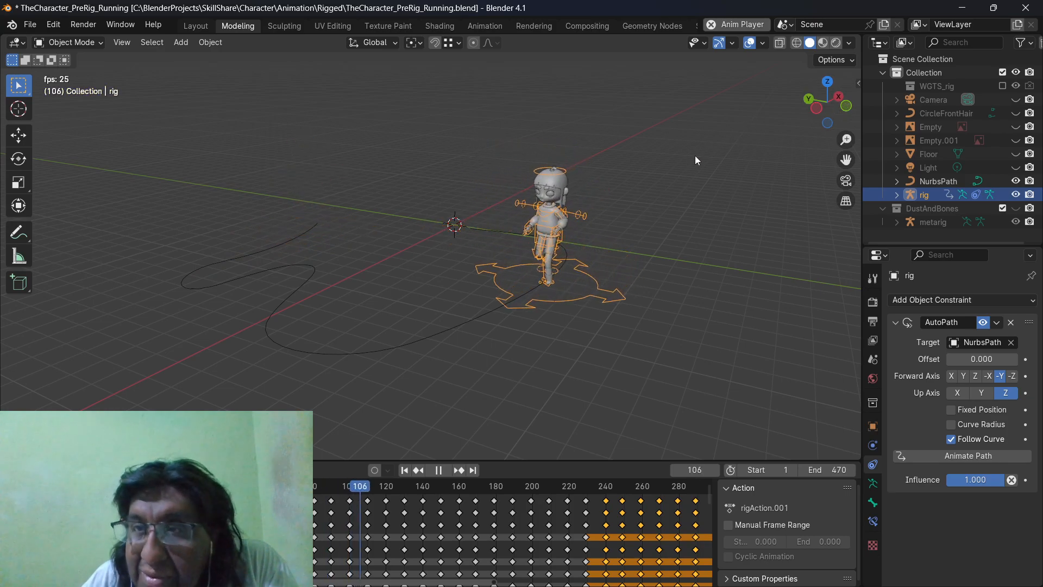
{"action": "left_click", "coordinate": [823, 42]}
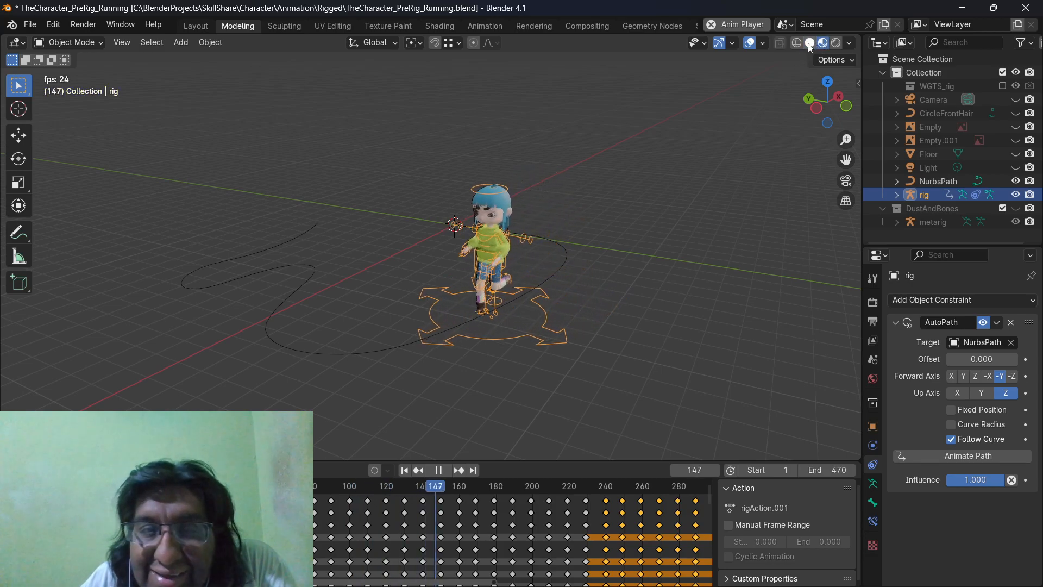